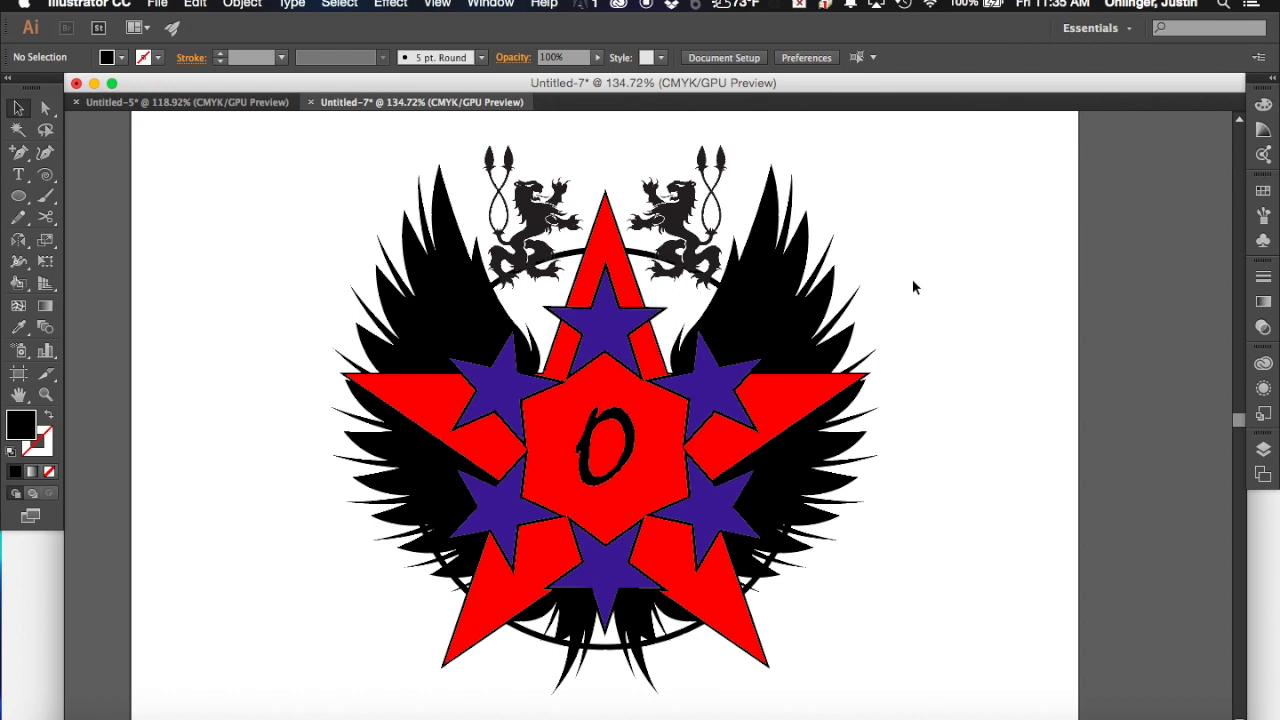
Step: Create a new blank landscape 792 x 612 document and pick the Star Tool
key("x")
key("x")
left_click(157, 3)
left_click(165, 23)
left_click(687, 381)
left_click(745, 530)
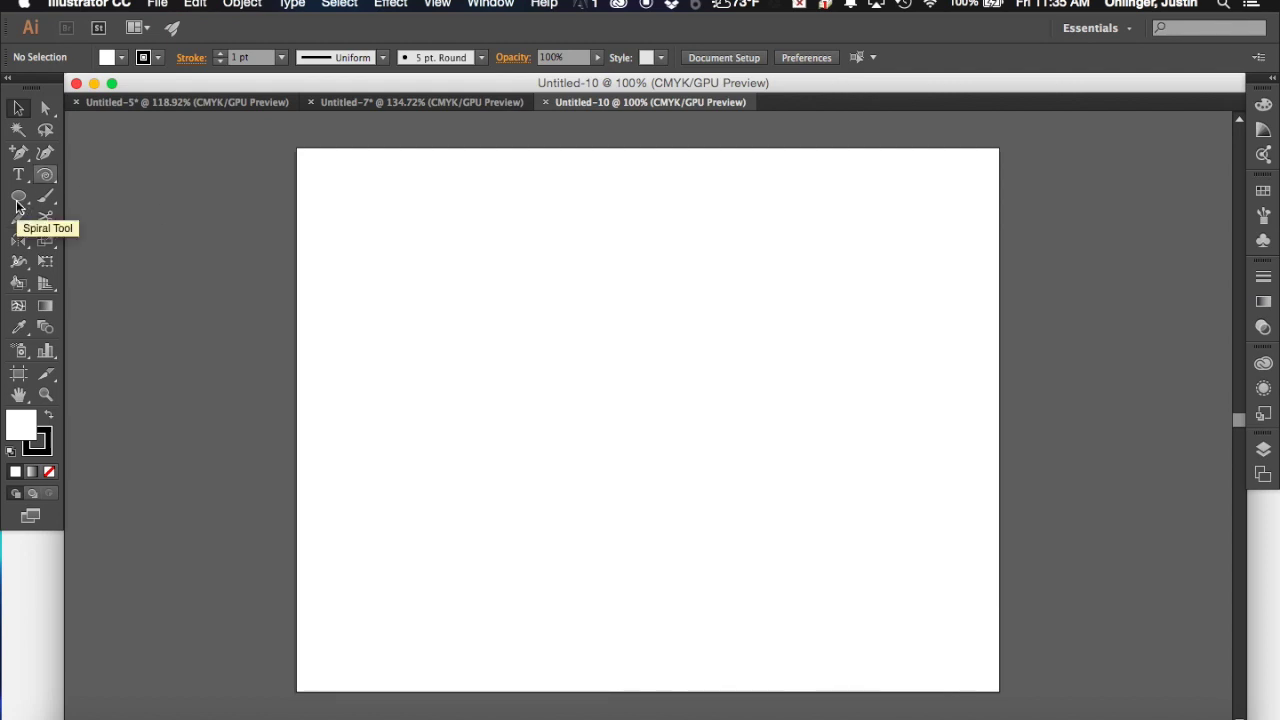
left_click_drag(18, 198, 97, 284)
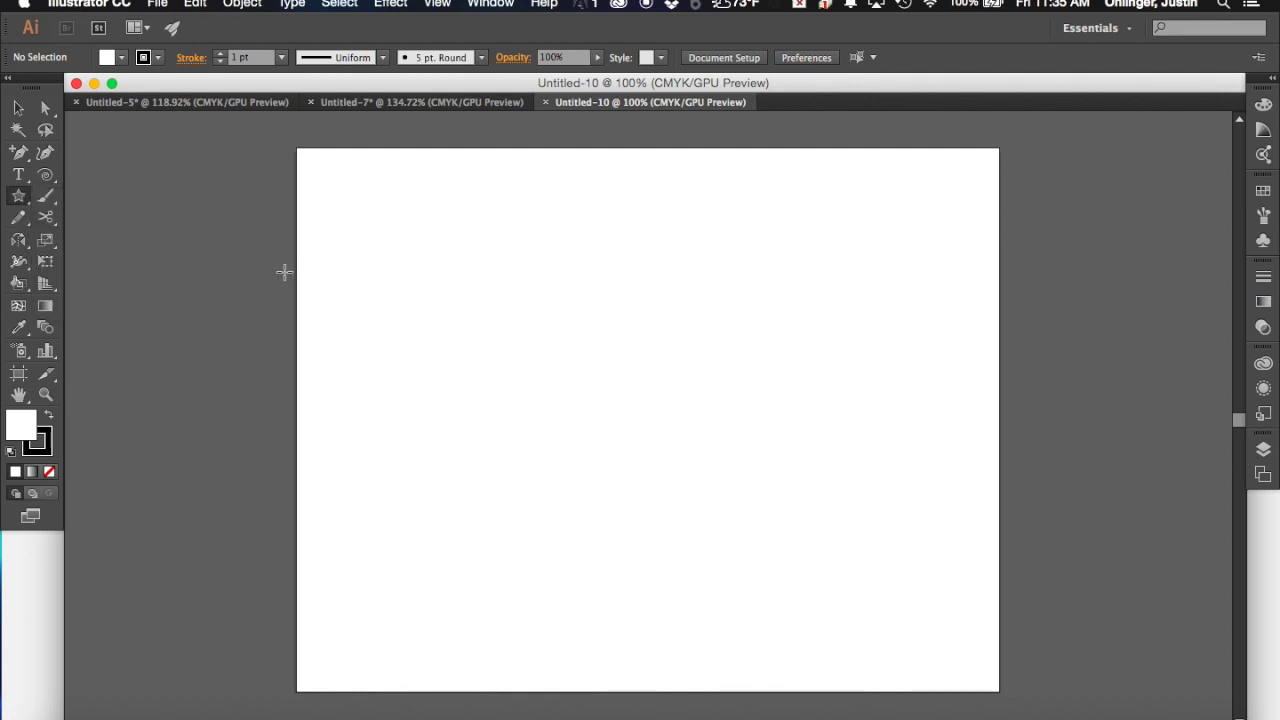
Step: Set the fill to red and draw a large five-pointed star
left_click(120, 58)
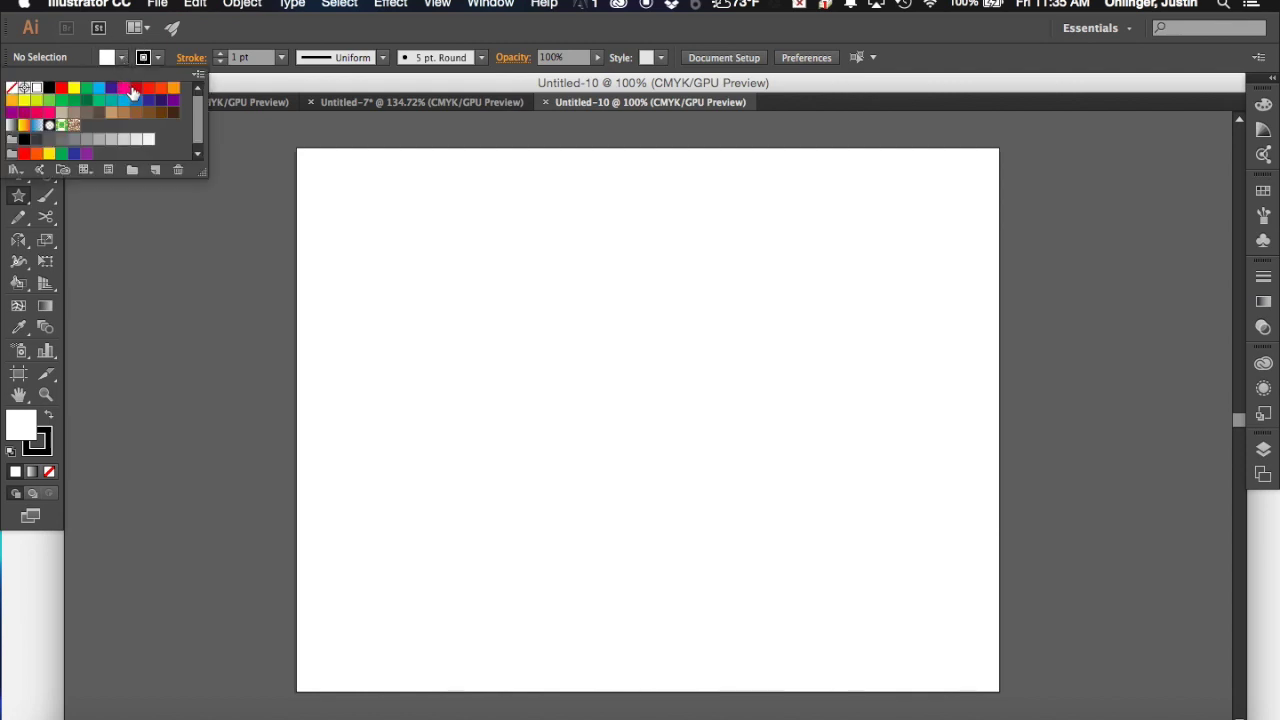
left_click(136, 88)
left_click(614, 286)
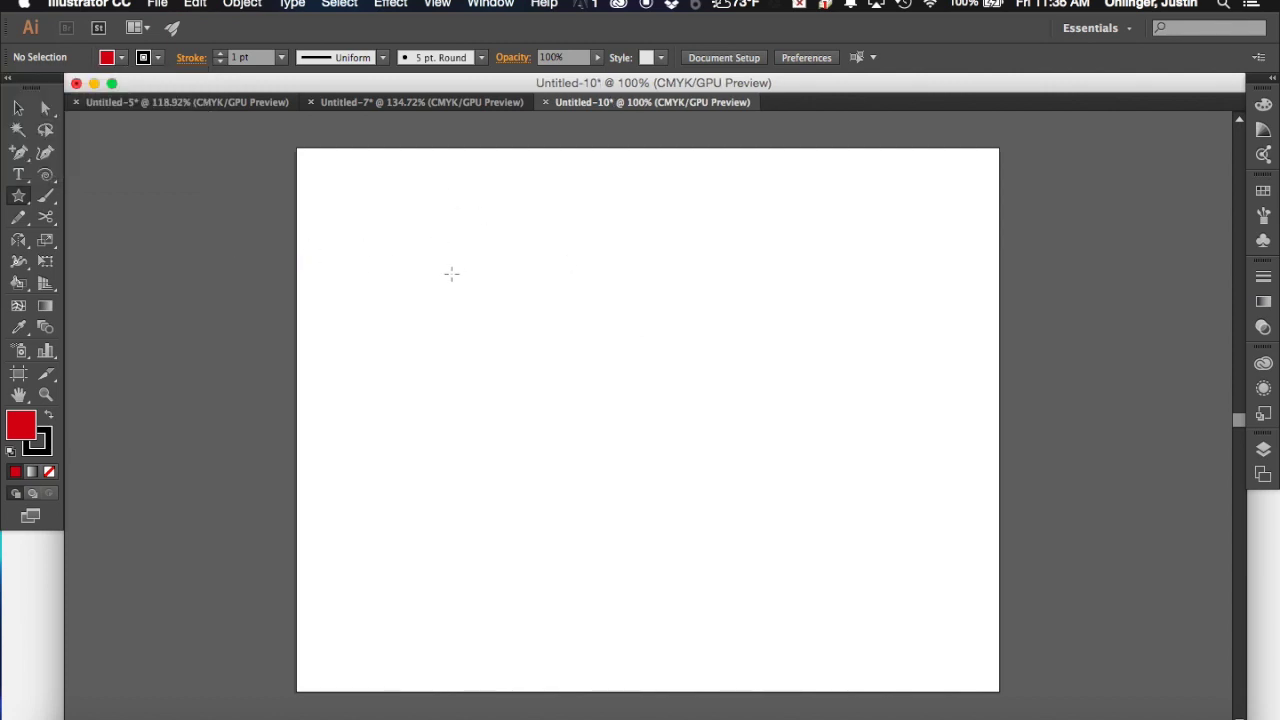
left_click_drag(451, 273, 604, 486)
left_click_drag(604, 486, 607, 488)
Step: Move the red star onto the artboard and centre it
left_click(22, 106)
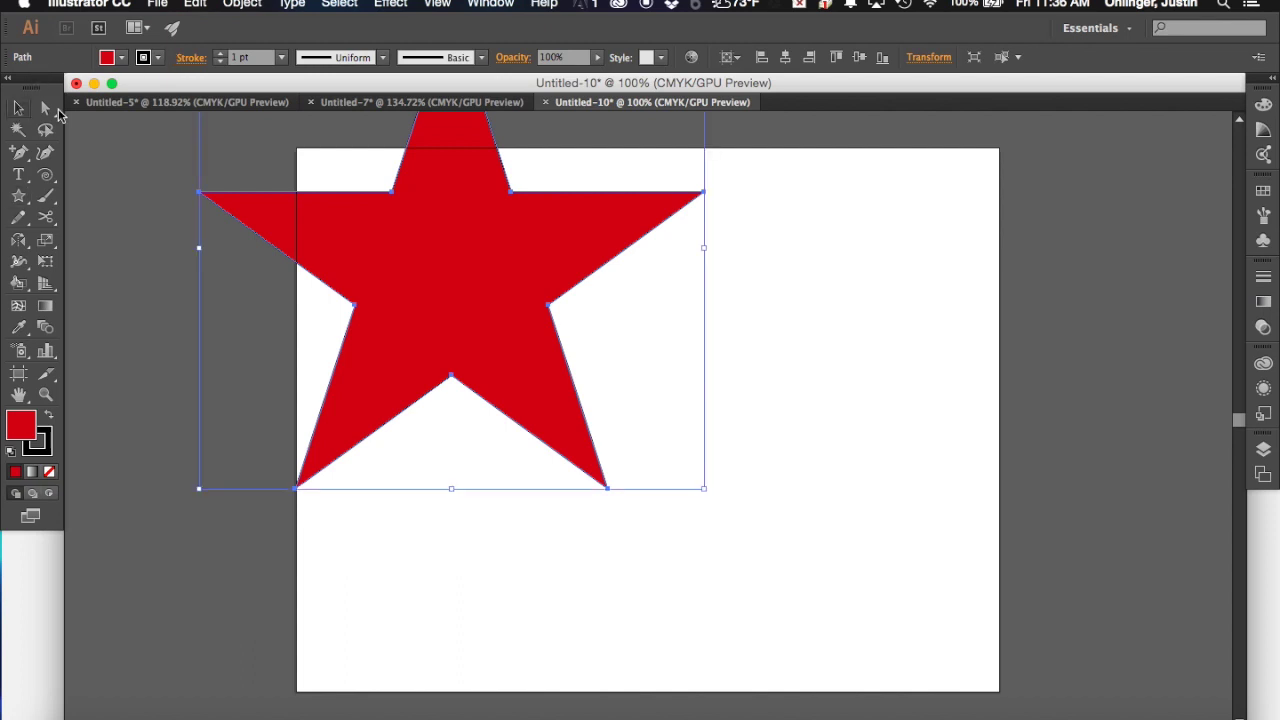
left_click_drag(422, 222, 627, 390)
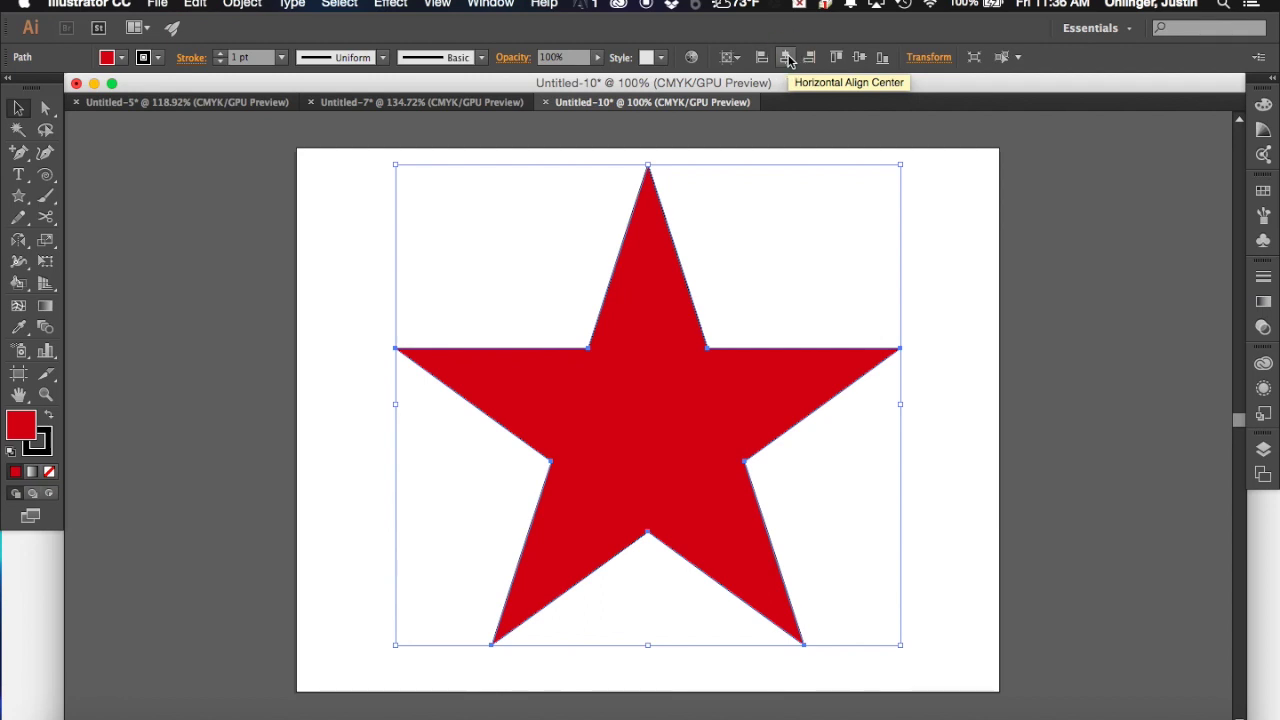
left_click(859, 58)
left_click(966, 462)
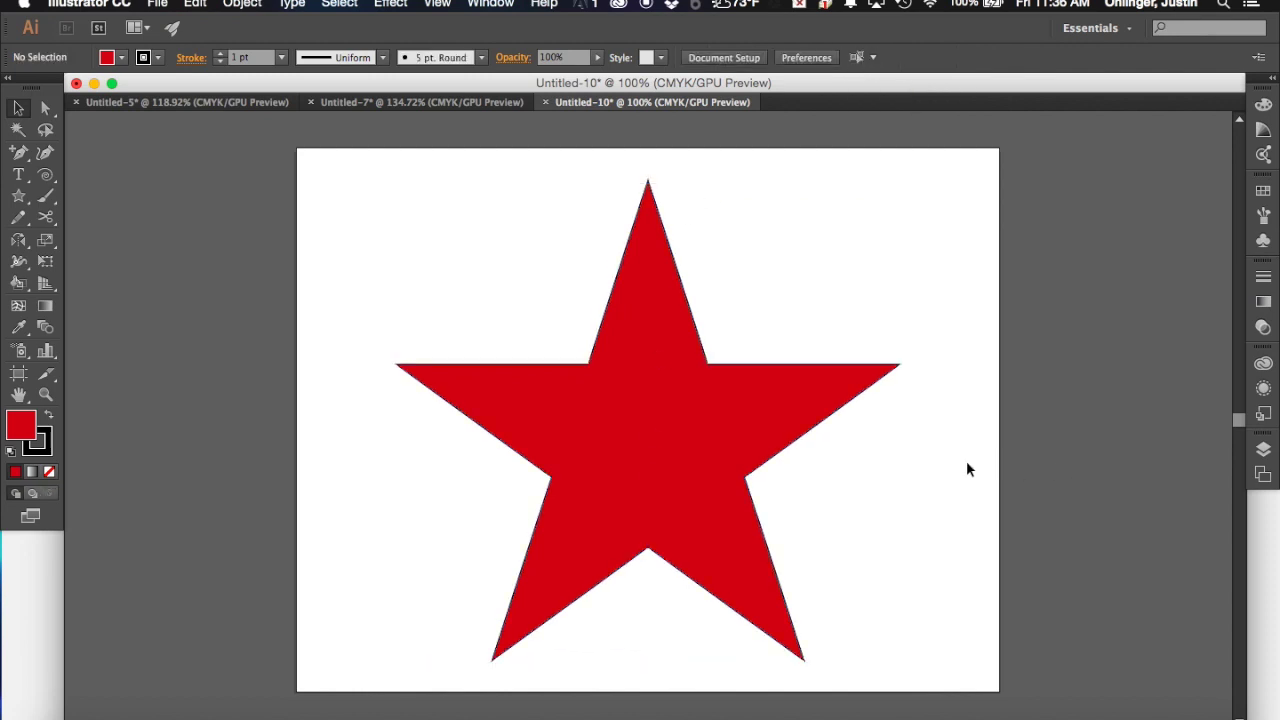
left_click(20, 197)
Step: Draw a small star with a blue-purple fill
left_click_drag(20, 197, 114, 283)
left_click(121, 57)
left_click(111, 91)
left_click(638, 298)
left_click_drag(634, 291, 668, 345)
left_click_drag(668, 345, 668, 344)
Step: Position the small purple star on the red star's top point
left_click(17, 108)
left_click(634, 308)
left_click_drag(634, 308, 645, 334)
left_click_drag(645, 334, 645, 334)
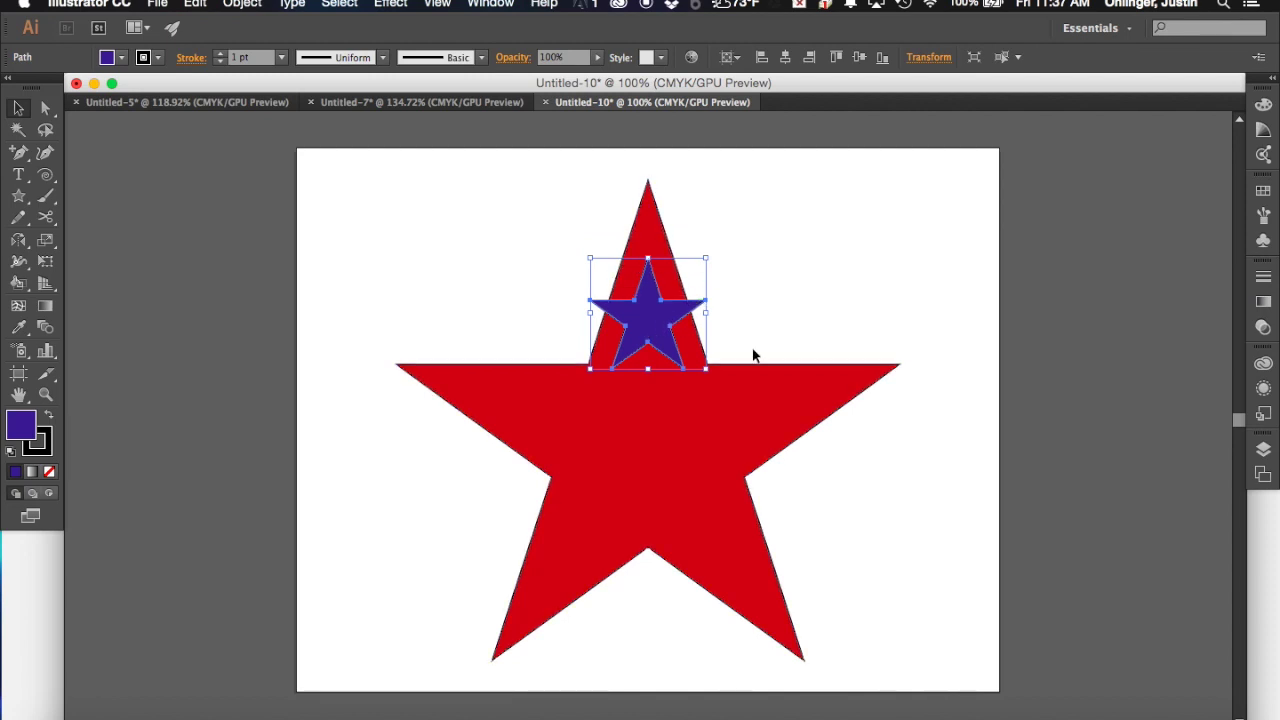
left_click(470, 103)
left_click(676, 103)
Step: Raise the small star's outline weight to 4 pt
left_click(221, 56)
left_click(221, 56)
left_click(221, 56)
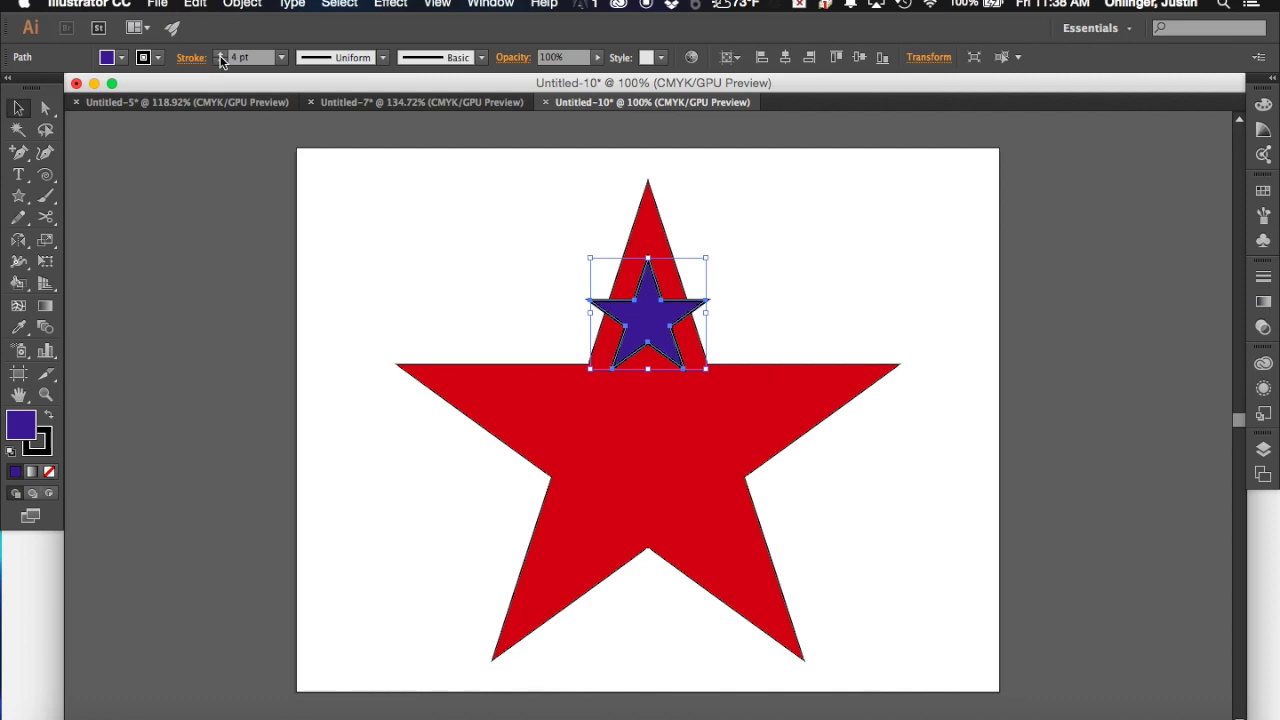
left_click_drag(19, 196, 86, 239)
left_click(22, 425)
Step: Set the fill to none and draw a large outlined circle over the red star
left_click(18, 107)
left_click(532, 277)
left_click(118, 55)
left_click(12, 88)
left_click(405, 250)
left_click(17, 198)
left_click_drag(462, 266, 853, 582)
left_click_drag(853, 582, 853, 582)
Step: Move the circle so it is centred on the red star, then deselect it
left_click(18, 107)
left_click(505, 323)
left_click_drag(505, 323, 508, 292)
left_click(930, 451)
left_click(705, 236)
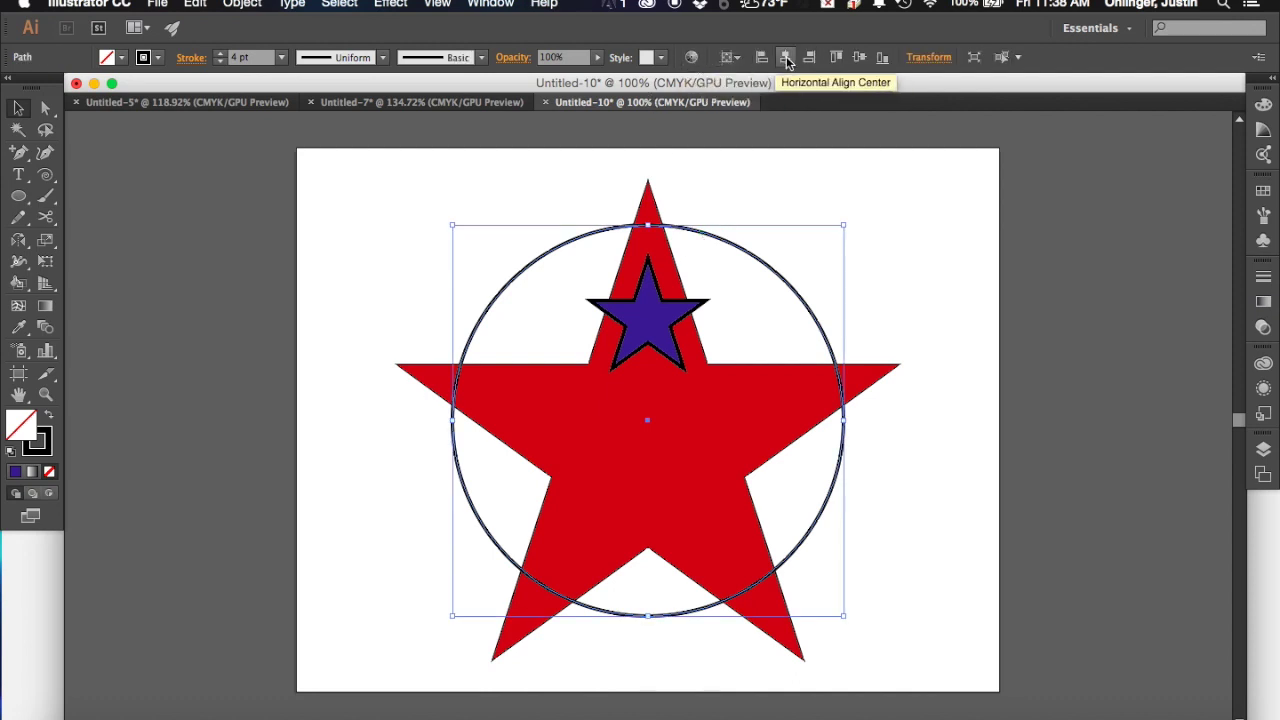
left_click(876, 310)
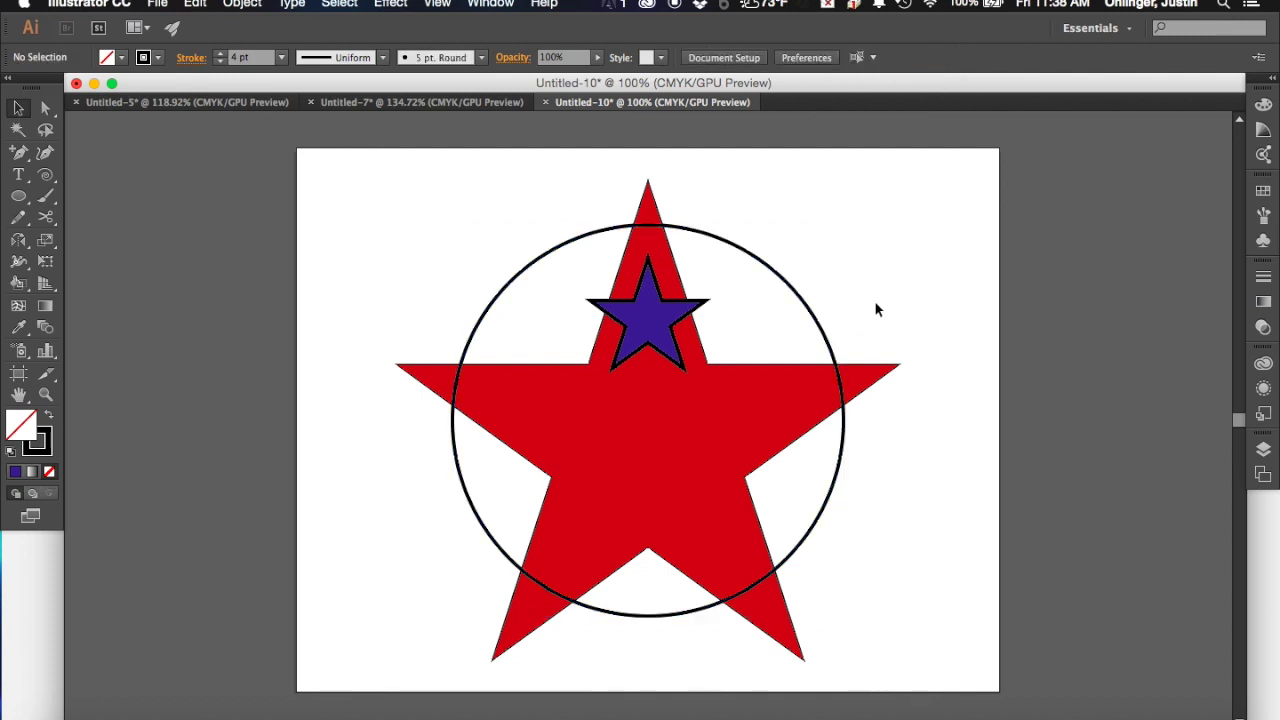
left_click(648, 328)
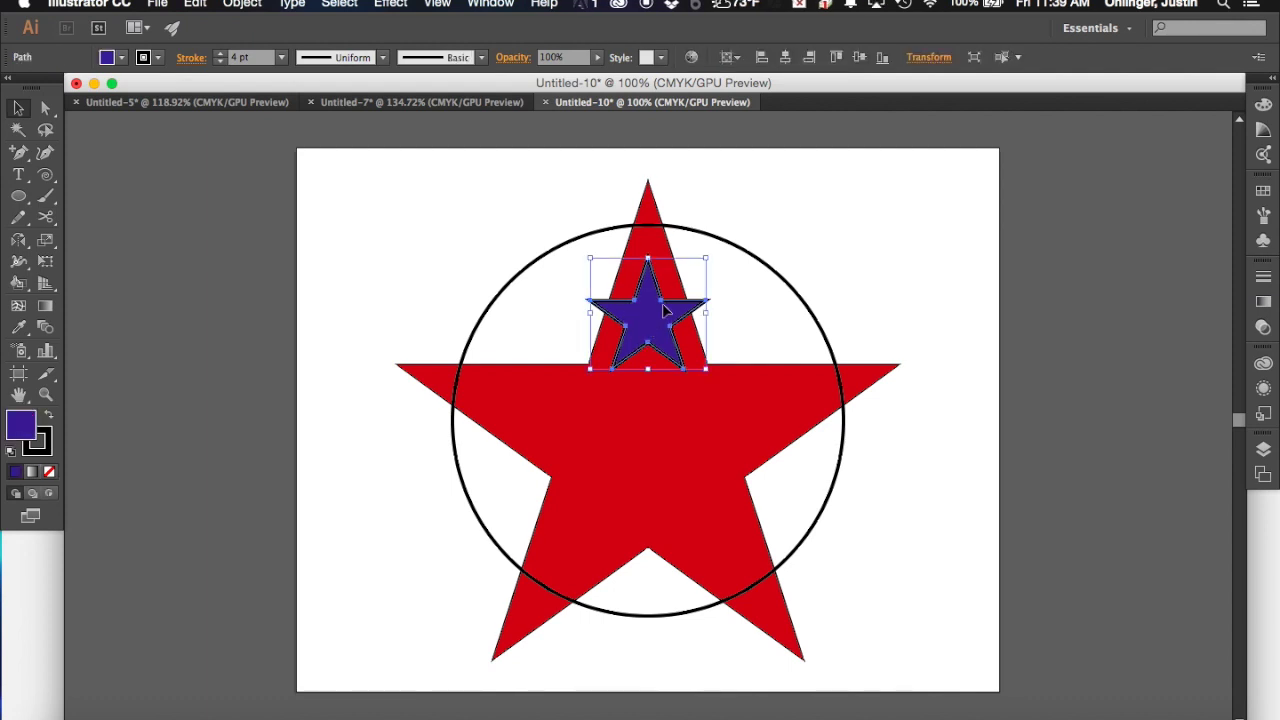
Step: Select the small star together with the circle and choose the Rotate Tool
left_click(745, 255, "shift")
left_click_drag(18, 240, 43, 245)
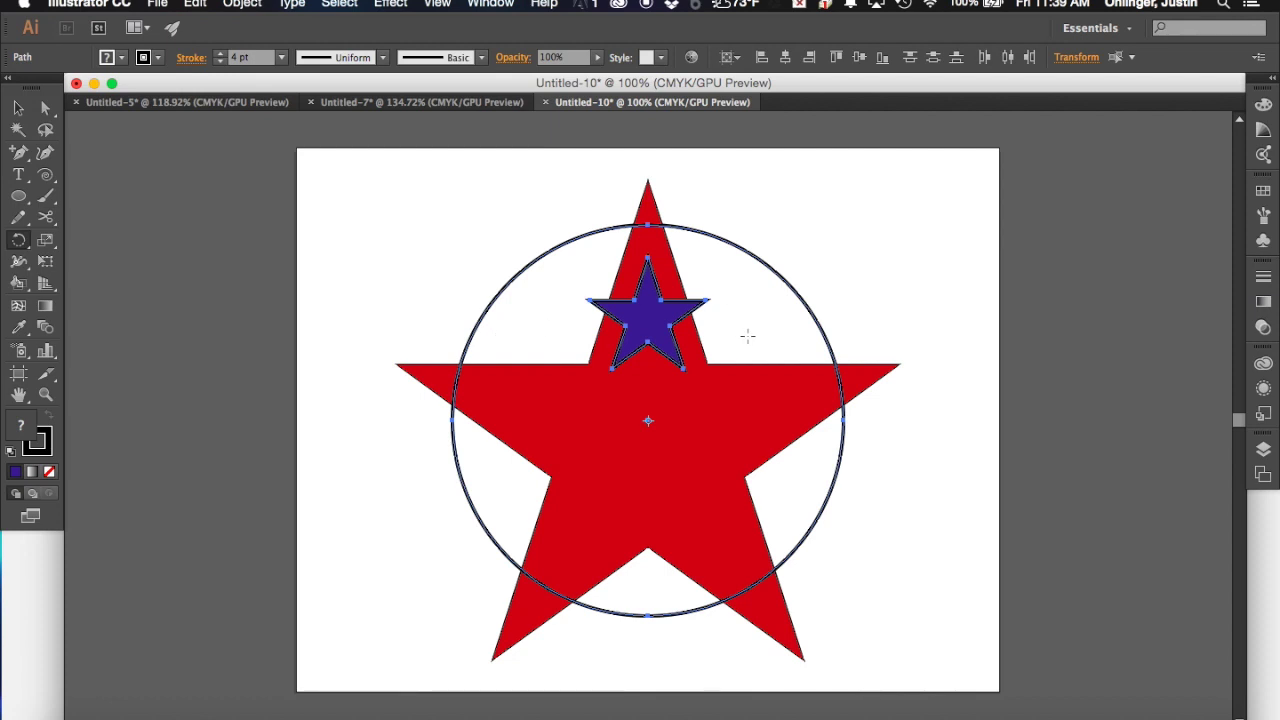
Step: Copy the small star and circle rotated 60° around the red star's centre
left_click(648, 421, "alt")
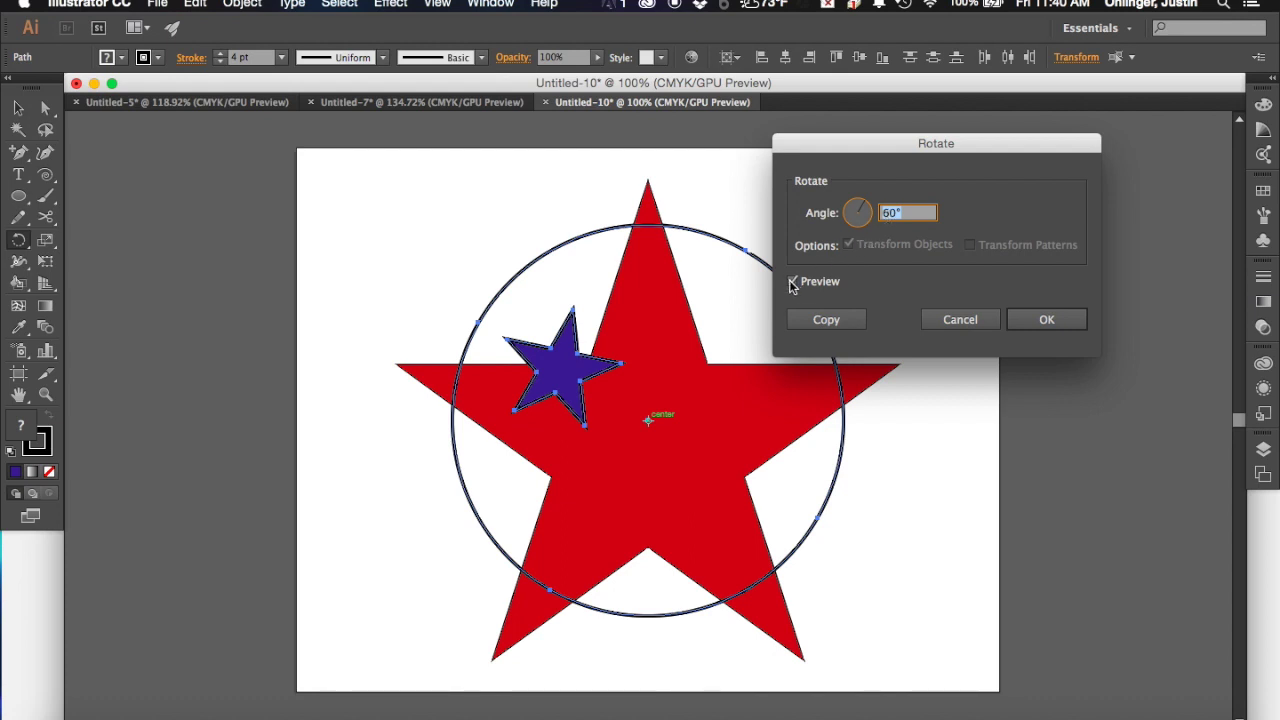
left_click(822, 320)
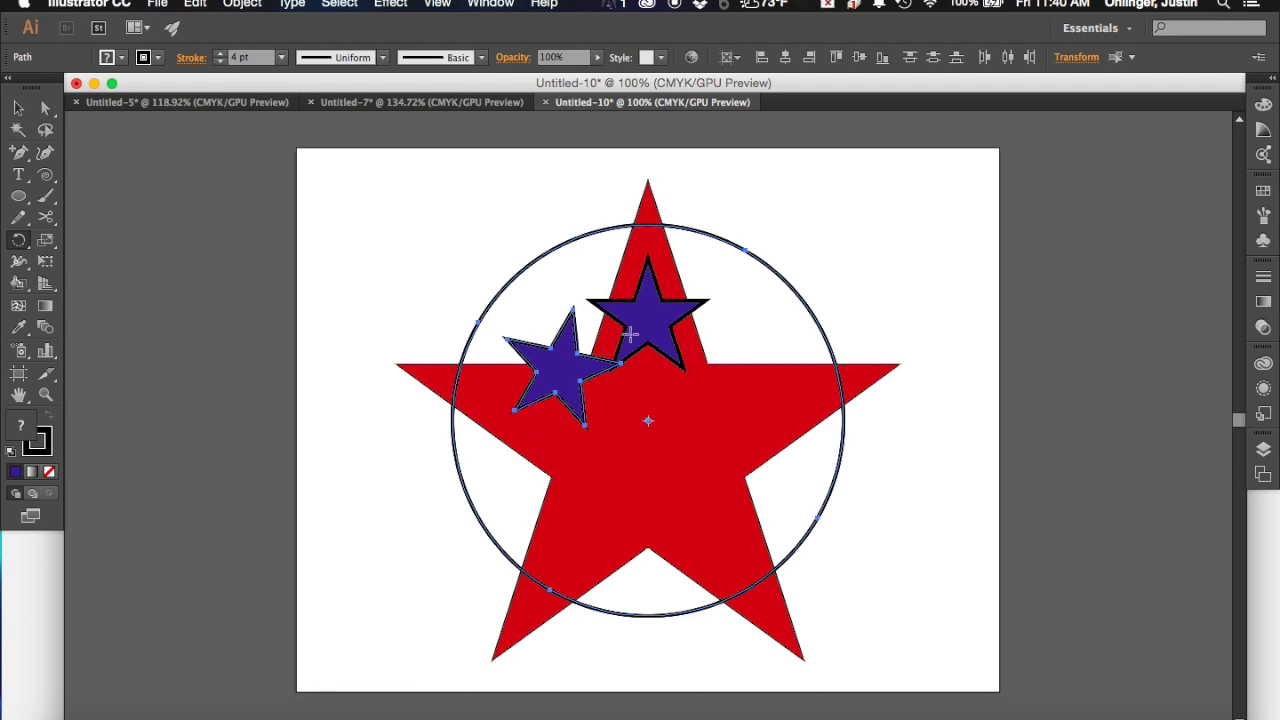
Step: Undo the misplaced 60° rotated copy after checking the reference emblem
left_click(398, 102)
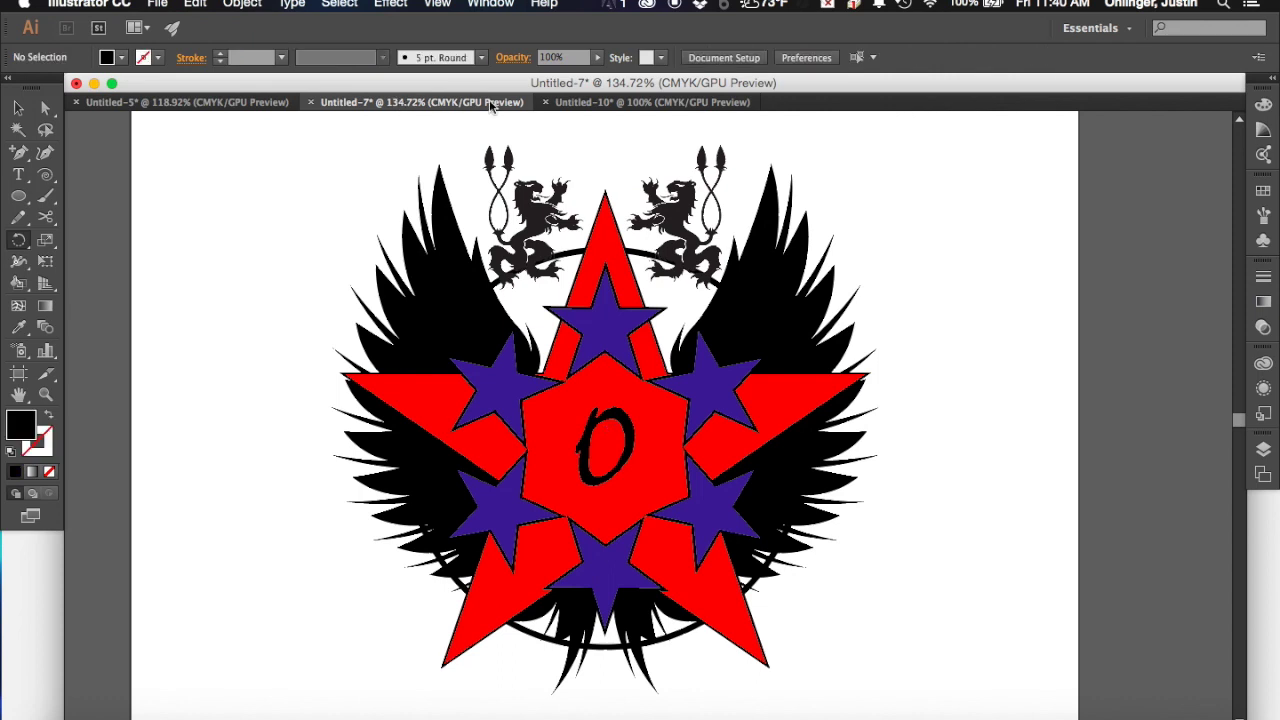
left_click(645, 102)
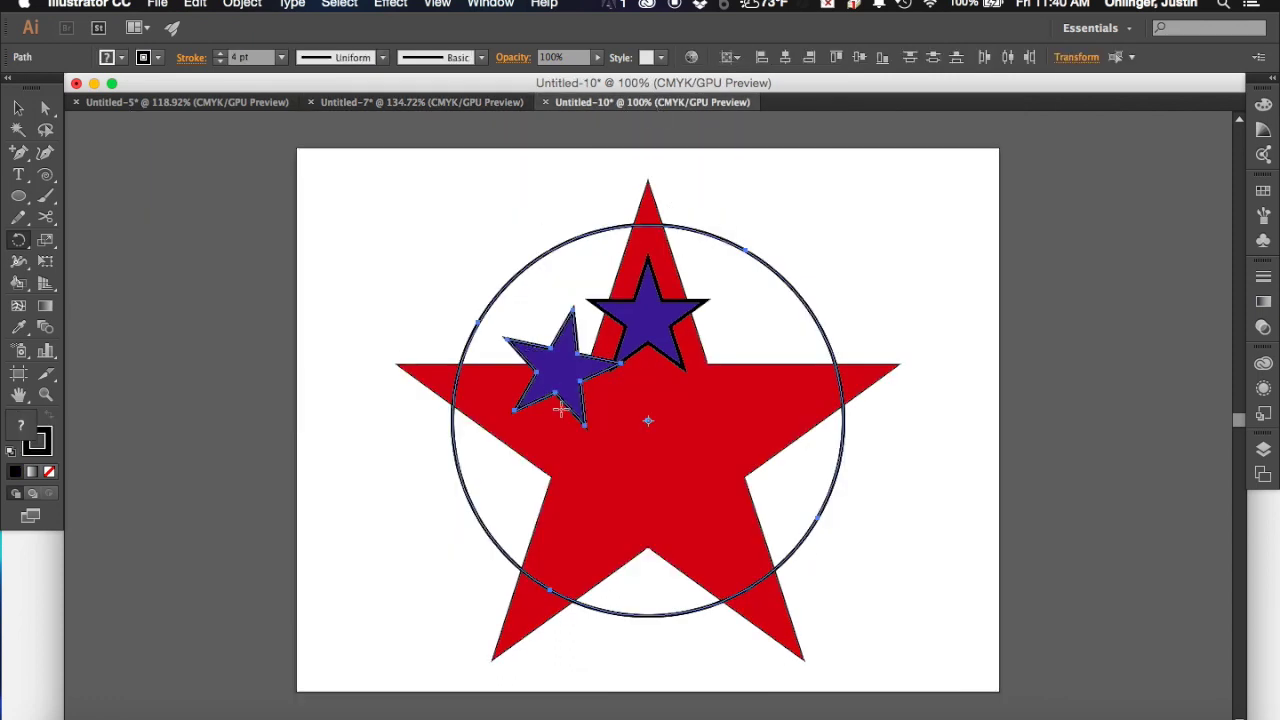
key("super+z")
key("super+z")
key("super+z")
Step: Move the small blue star up into the red star's top point
left_click(18, 107)
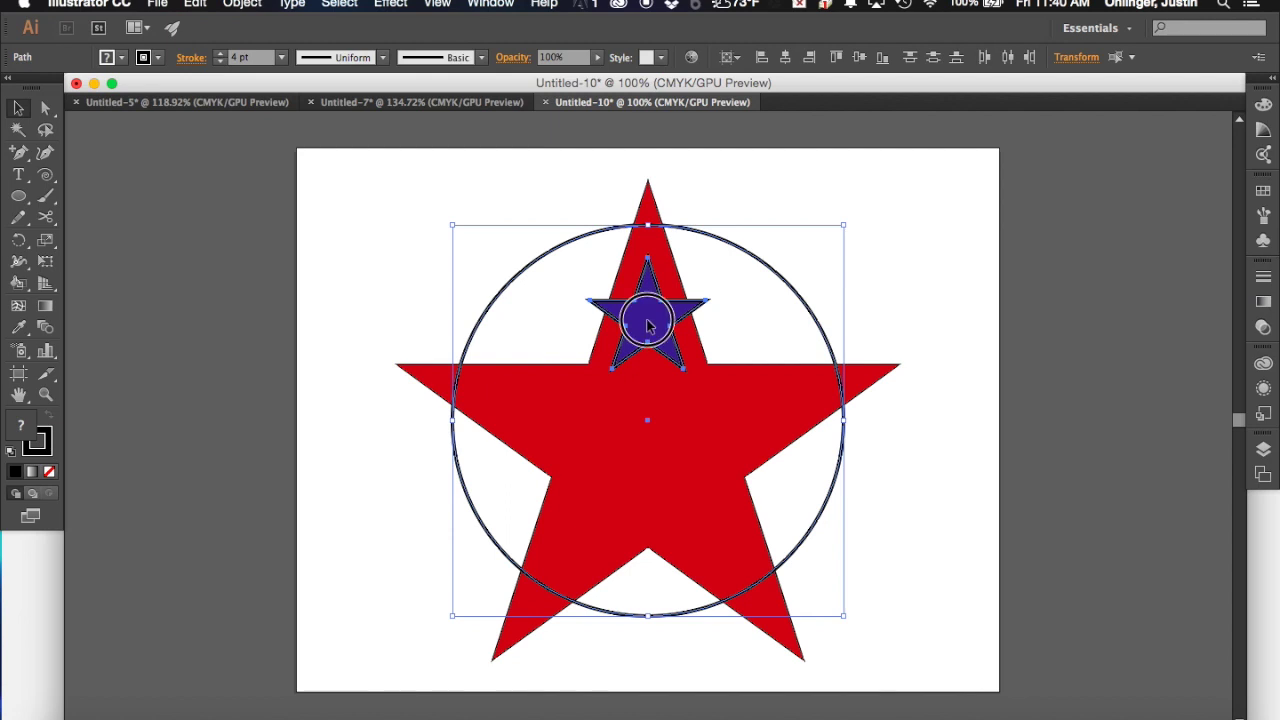
left_click_drag(646, 326, 651, 306)
left_click(843, 212)
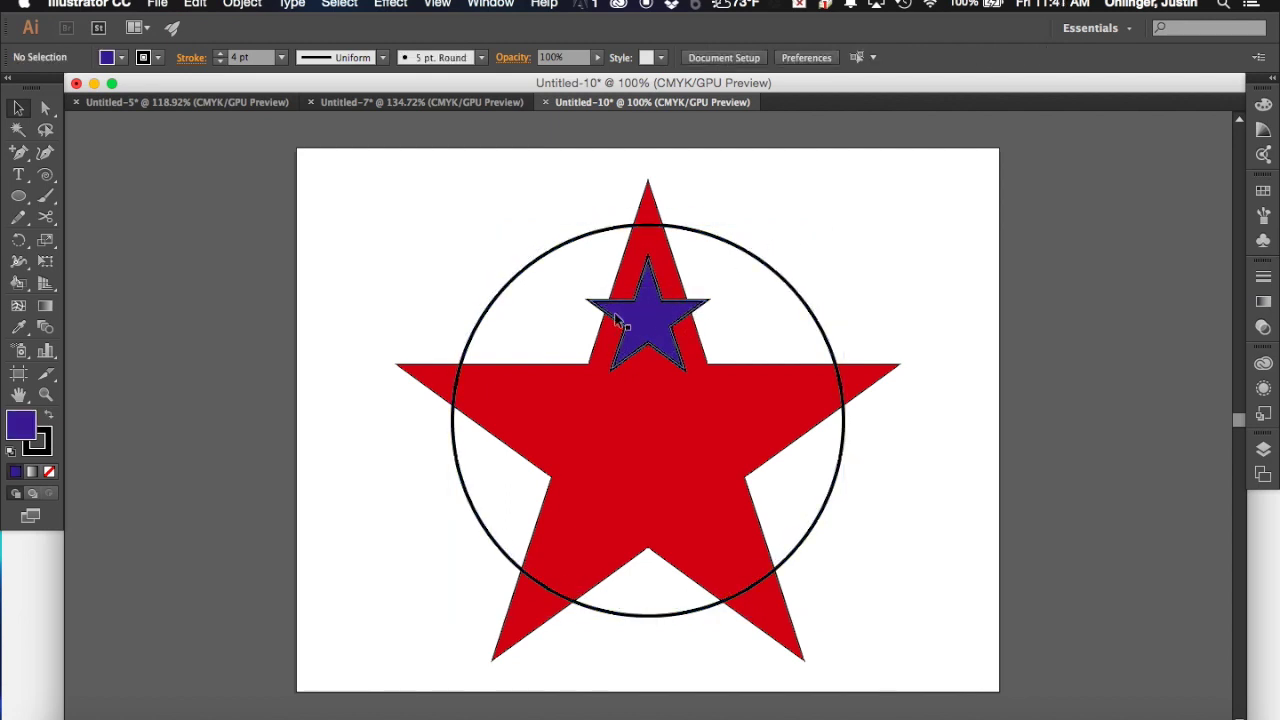
left_click_drag(650, 328, 646, 300)
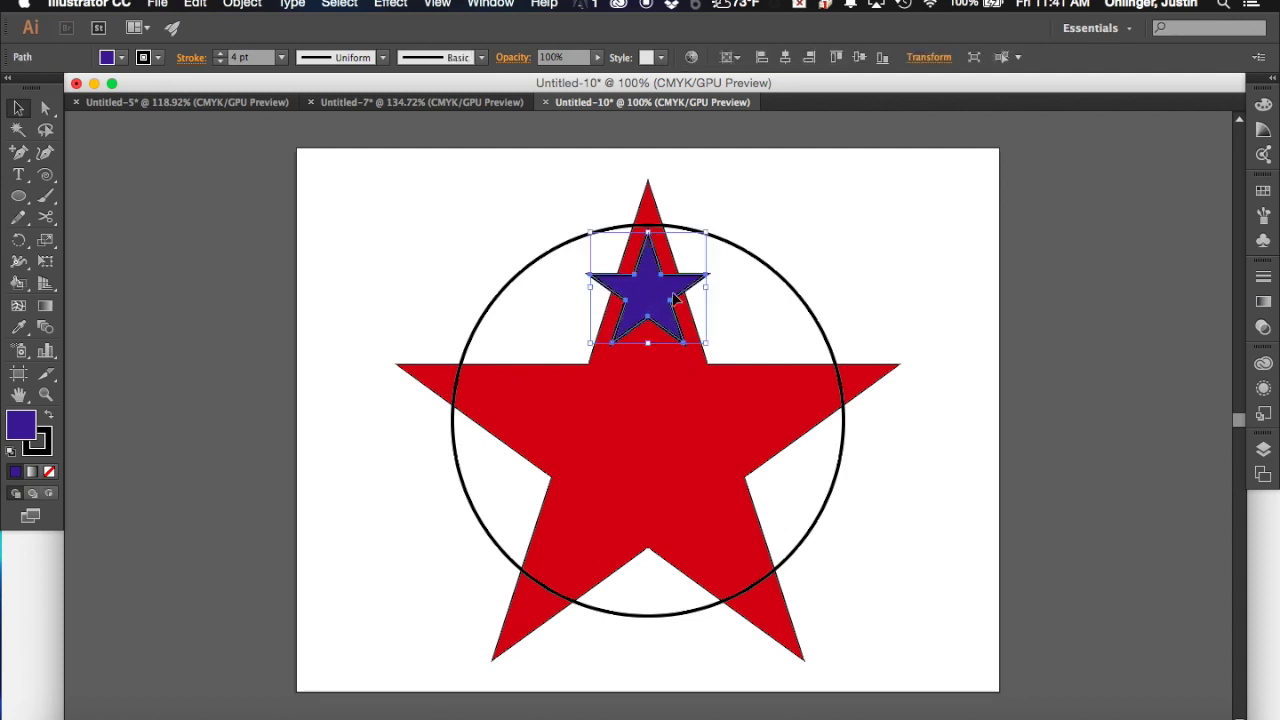
left_click(646, 306)
left_click(645, 308)
left_click_drag(645, 307, 647, 316)
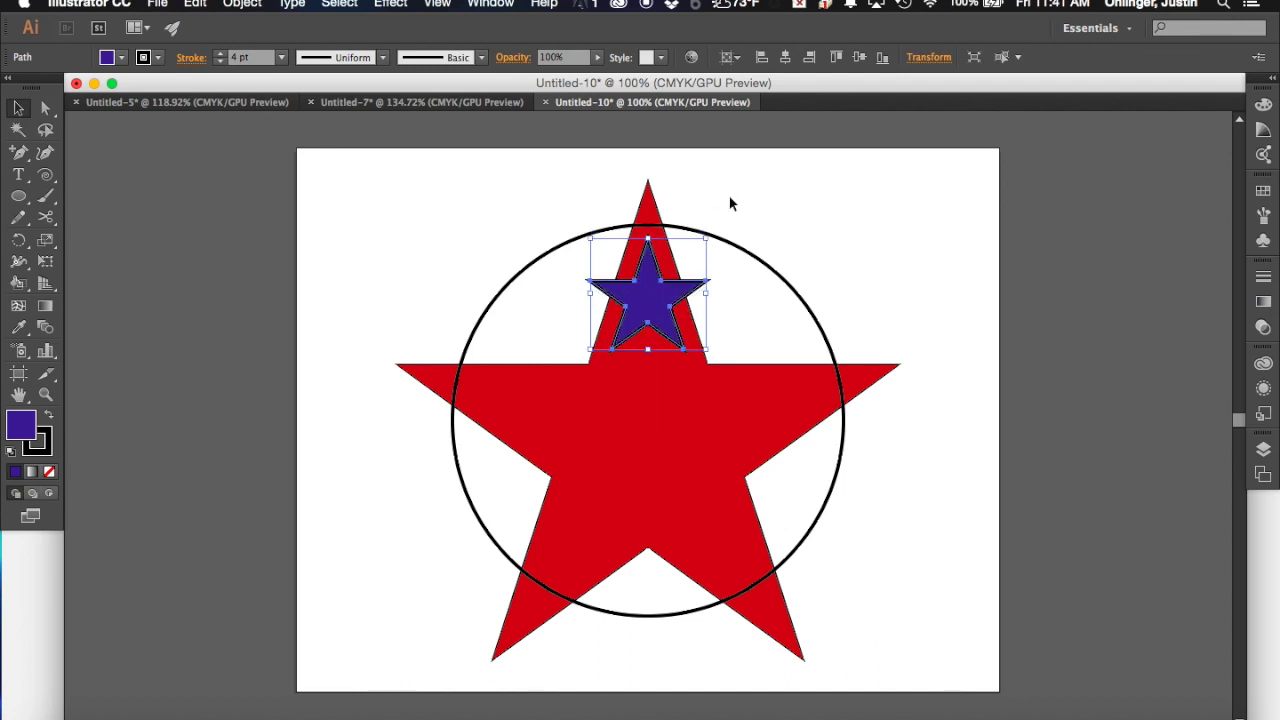
left_click(776, 185)
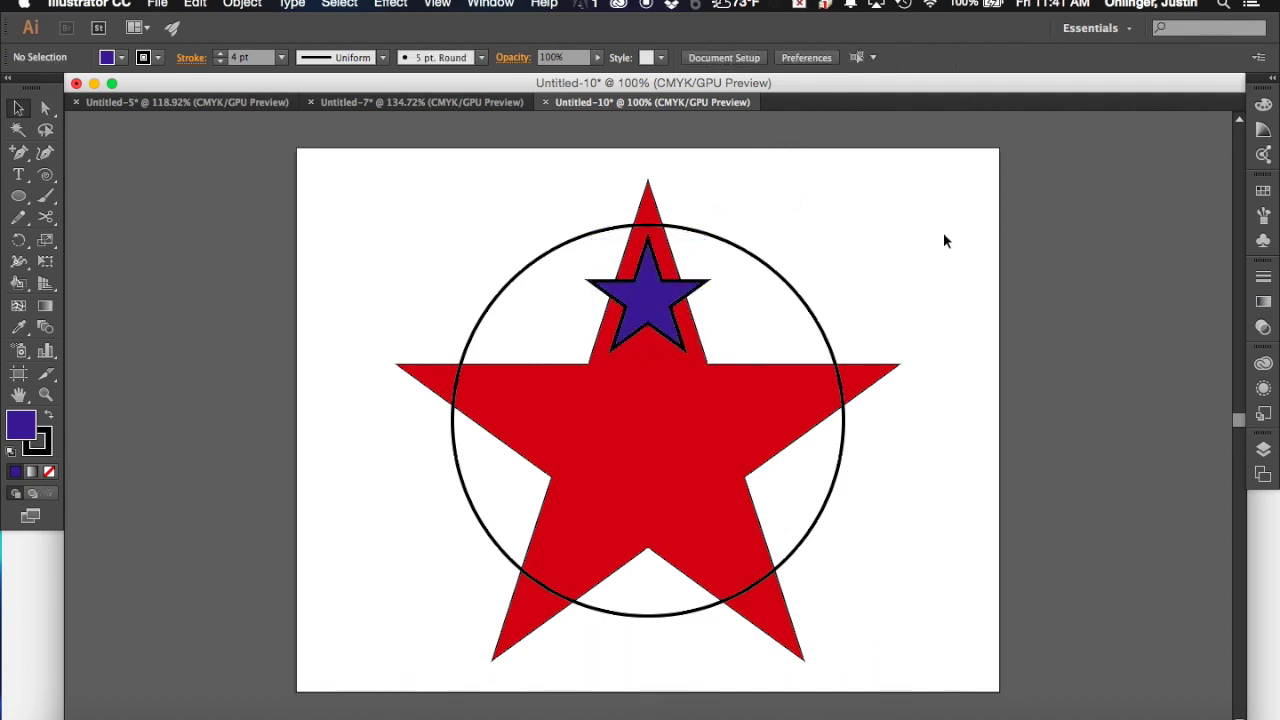
mouse_move(655, 300)
left_mouse_down()
mouse_move(650, 262)
mouse_move(648, 306)
left_mouse_up()
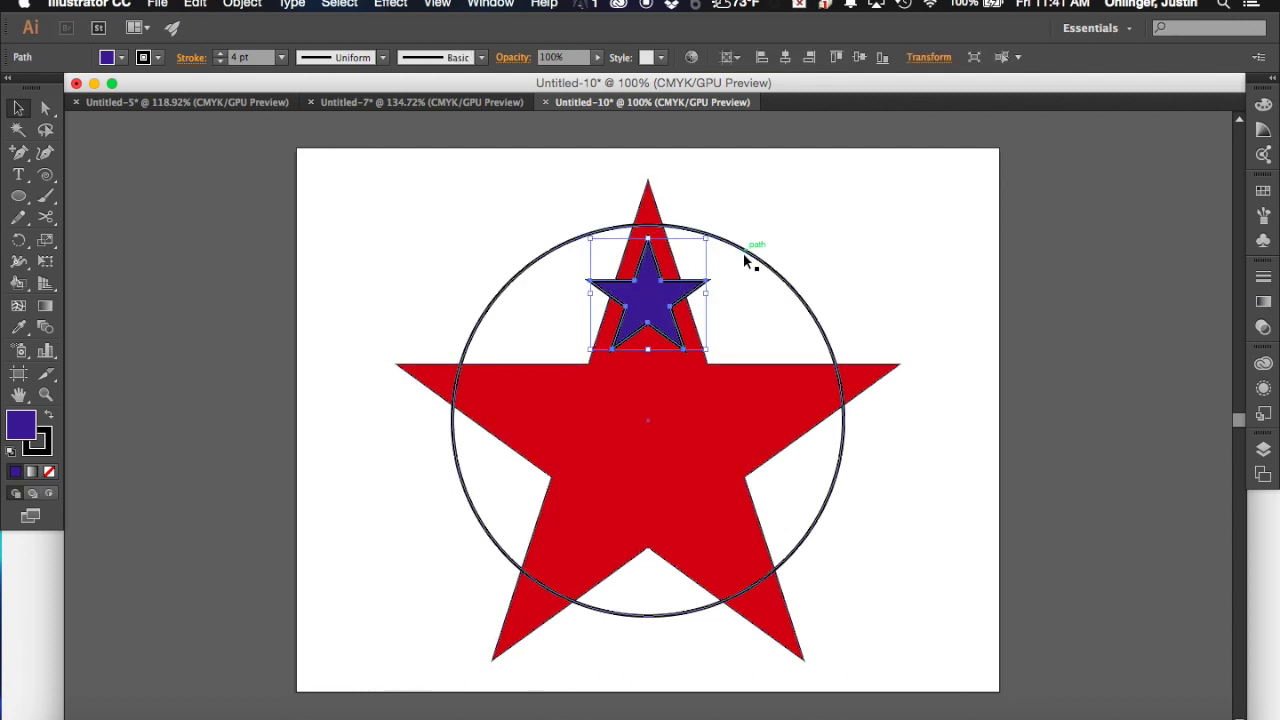
Step: Rotate a 60° copy of the star and circle, repeating it to complete six stars
left_click(745, 261, "shift")
left_click(17, 241)
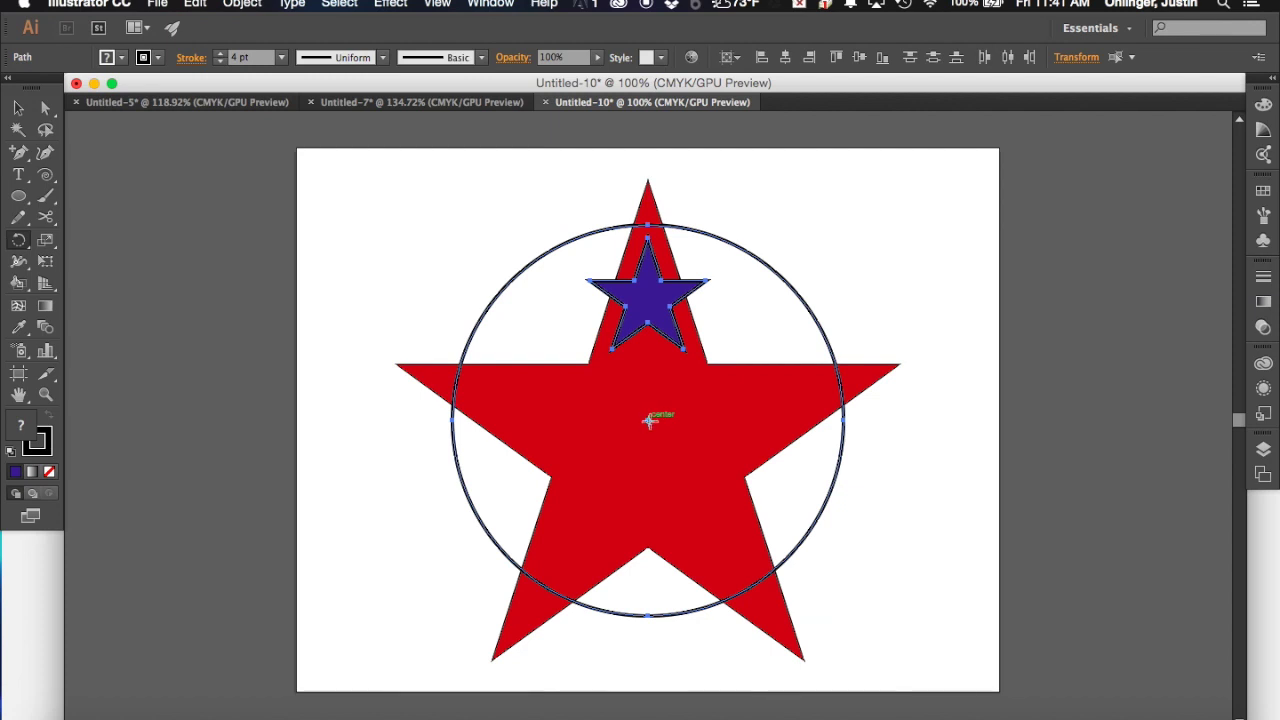
left_click(648, 421, "alt")
left_click(824, 319)
key("super+d")
key("super+d")
key("super+d")
key("super+d")
key("v")
left_click(876, 253)
Step: Hide the stray duplicate paths under Layer 1 in the Layers panel
left_click(782, 283)
left_click(1263, 452)
left_click(1087, 462)
left_click(1043, 480)
left_click(1044, 515)
left_click(1045, 553)
scroll(1197, 556, "down", 2)
scroll(1086, 536, "down", 1)
left_click(1044, 507)
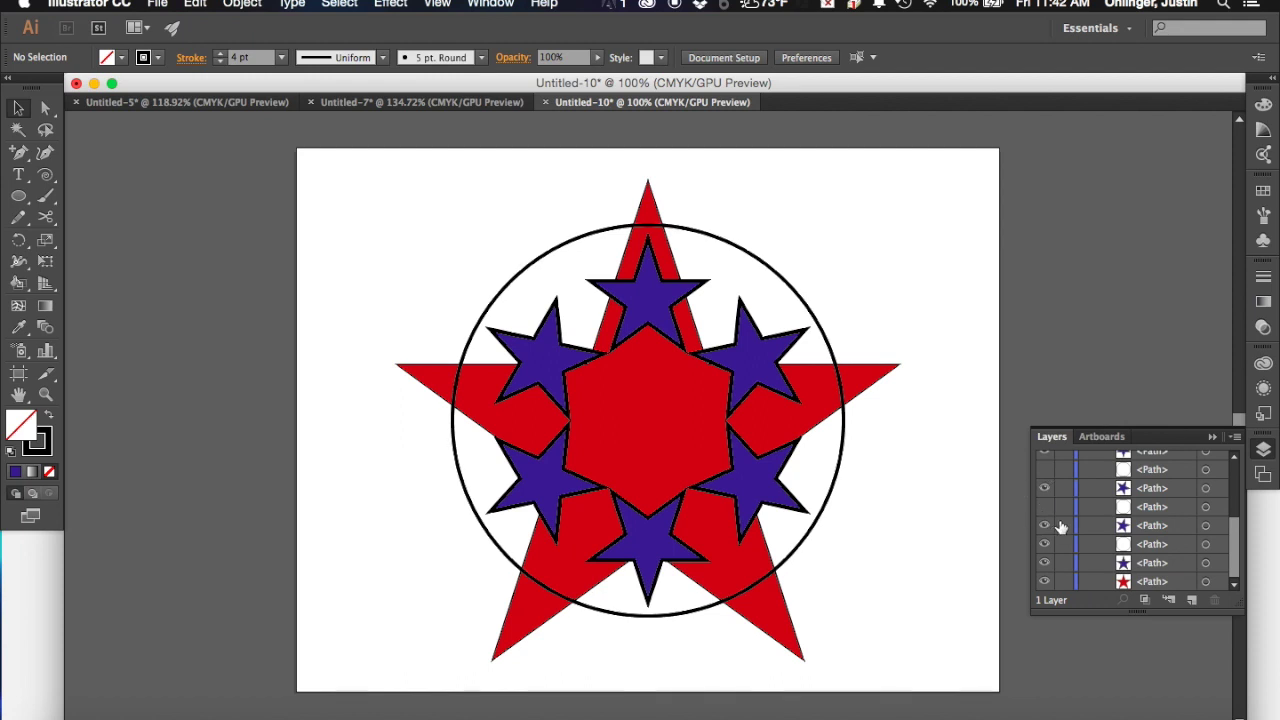
Step: Move the blank path below the blue-star path and review the circle's stacking options
left_click(1154, 544)
left_click(1151, 562)
mouse_move(1151, 562)
left_mouse_down()
mouse_move(1148, 598)
mouse_move(1151, 565)
left_mouse_up()
left_click(937, 436)
left_click(790, 288)
right_click(790, 290)
mouse_move(835, 532)
left_click(966, 284)
left_click(966, 271)
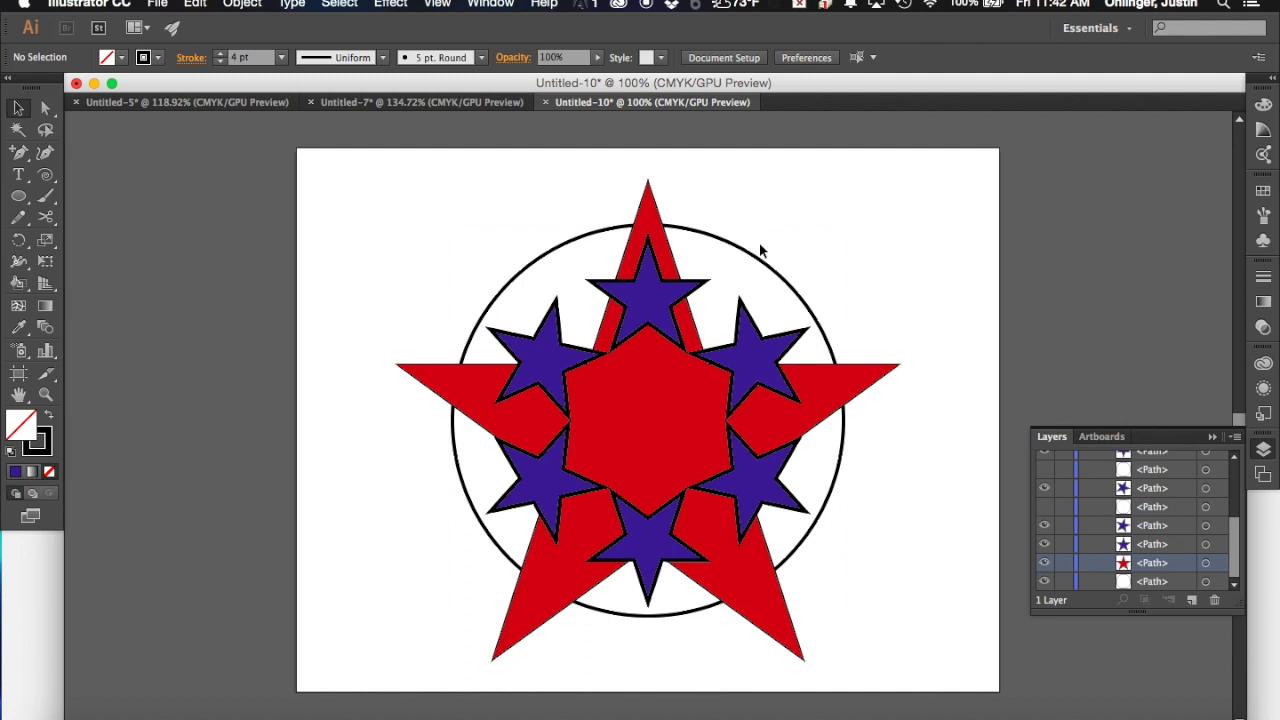
Step: Open the Regal Vector Pack library through the Symbols panel's Open Symbol Library menu
left_click(1262, 240)
left_click(1236, 182)
mouse_move(1152, 514)
left_click(944, 581)
left_click(1235, 178)
mouse_move(1150, 514)
left_click(949, 578)
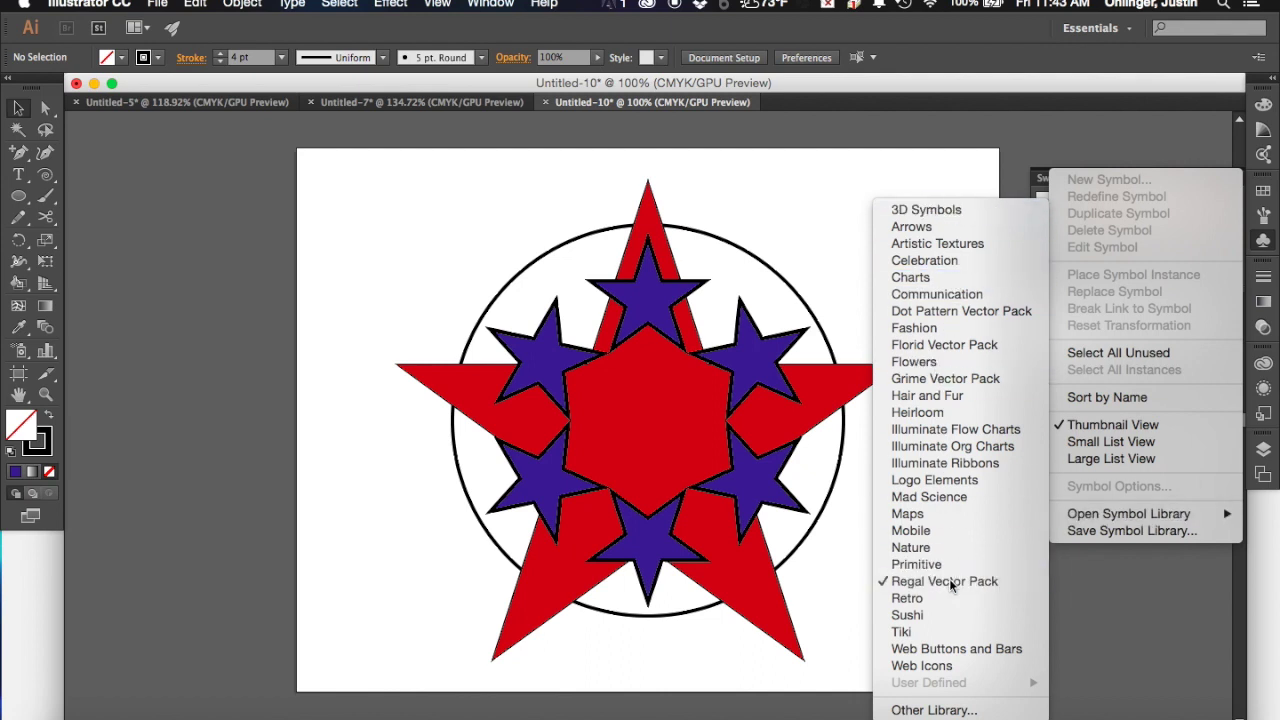
scroll(1096, 338, "up", 3)
scroll(1066, 325, "down", 4)
Step: Place the black wings symbol on the artwork and scale it up to span the star
left_click_drag(1066, 325, 651, 428)
left_click_drag(563, 334, 381, 258)
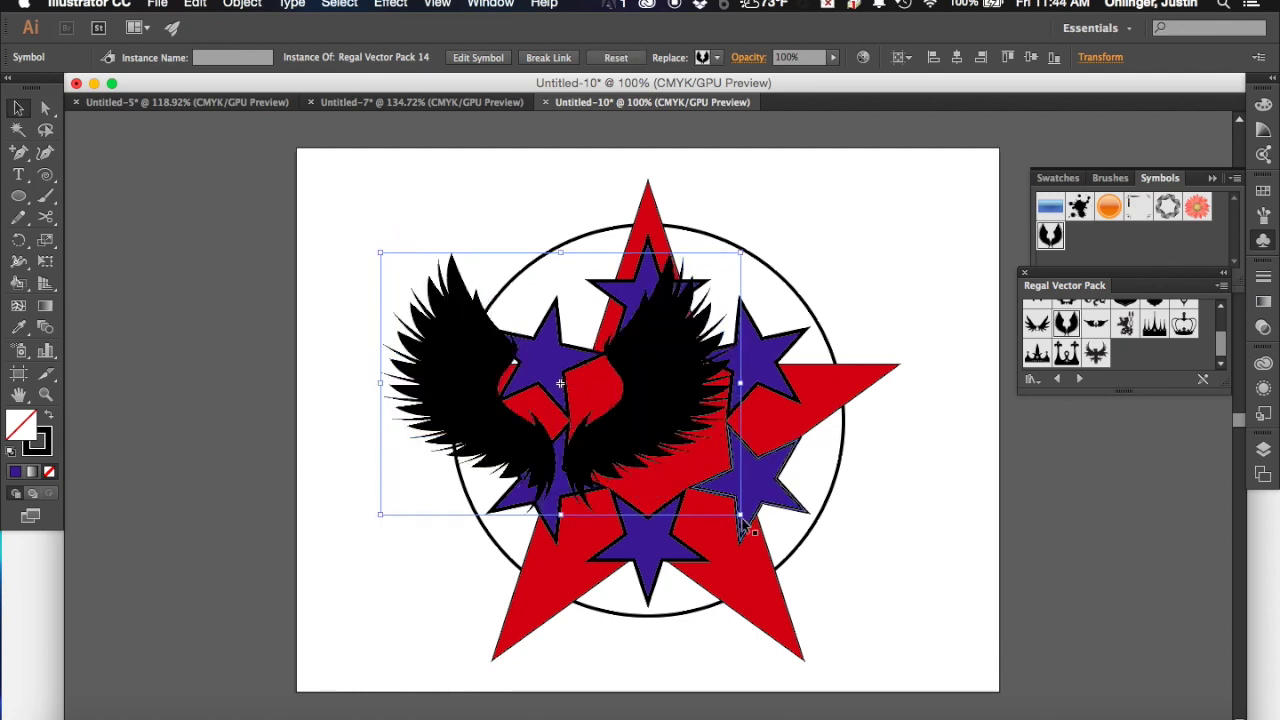
left_click_drag(750, 514, 933, 654)
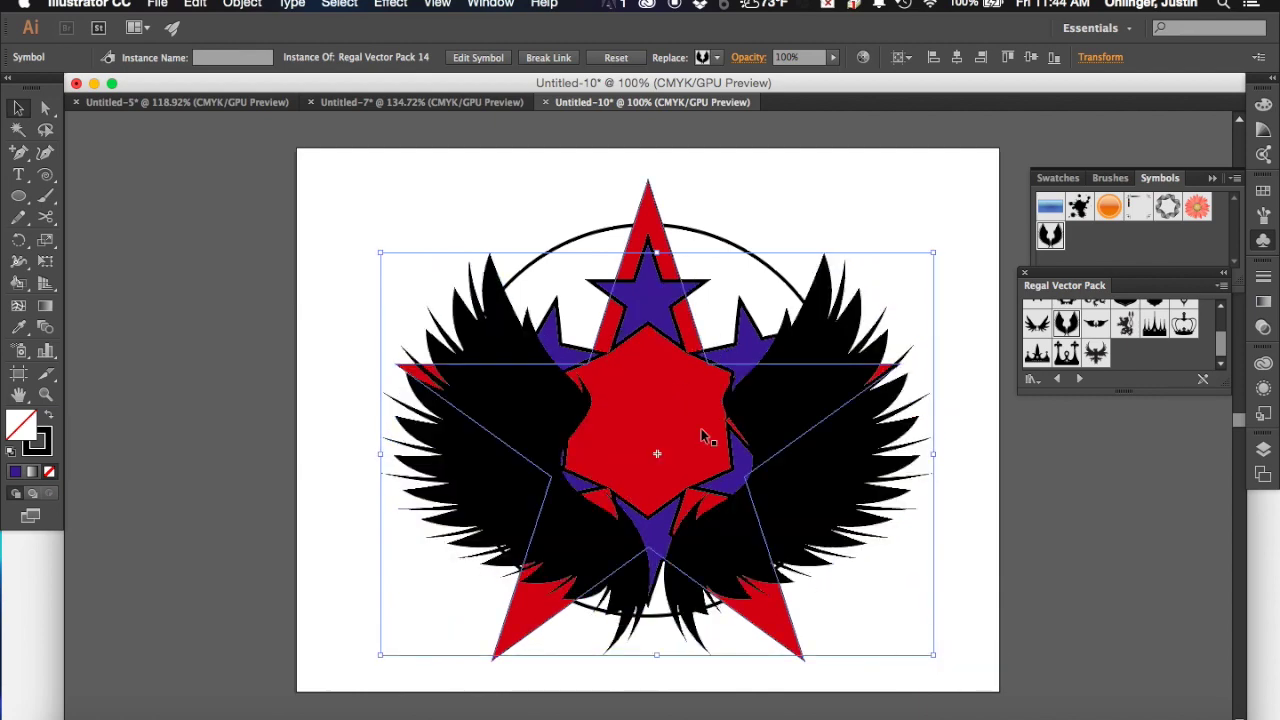
left_click_drag(380, 253, 360, 226)
Step: Centre the wings horizontally and vertically on the artboard and send them to the back
left_click(957, 60)
left_click(1031, 58)
left_click(968, 298)
left_click(826, 332)
right_click(826, 332)
mouse_move(858, 453)
left_click(1030, 500)
left_click(980, 190)
Step: Place the lion symbol, shrink it, and position it above the right wing
left_click(1126, 322)
left_click_drag(1126, 322, 732, 250)
left_click_drag(641, 115, 717, 210)
left_click_drag(740, 243, 736, 217)
left_click_drag(674, 127, 700, 166)
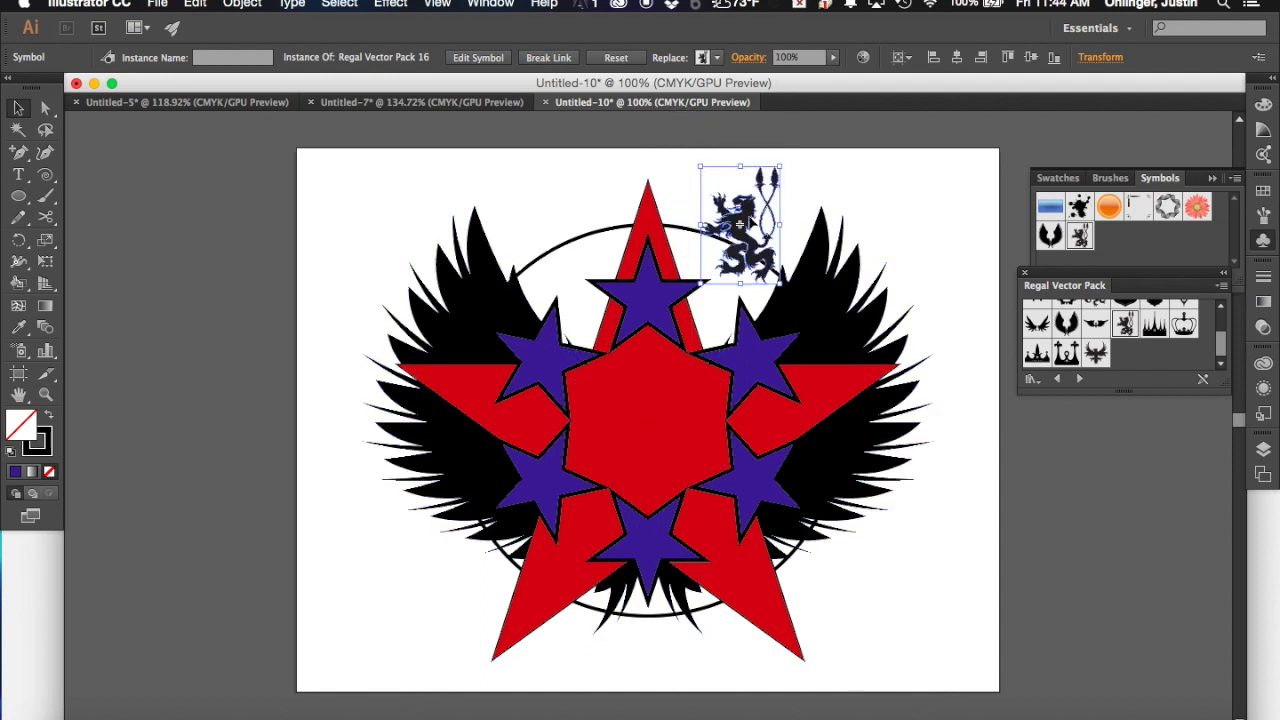
left_click_drag(740, 224, 732, 226)
Step: Alt-drag a lion copy above the left wing and mirror it with Reflect to face inward
left_click_drag(708, 233, 550, 239)
left_click_drag(550, 237, 549, 228)
left_click_drag(18, 245, 67, 262)
left_click_drag(549, 226, 563, 247)
left_click(18, 107)
left_click_drag(543, 246, 560, 245)
left_click(447, 193)
Step: Start a text entry on the artwork with Mistral font at 100 pt
left_click(18, 174)
left_click(649, 425)
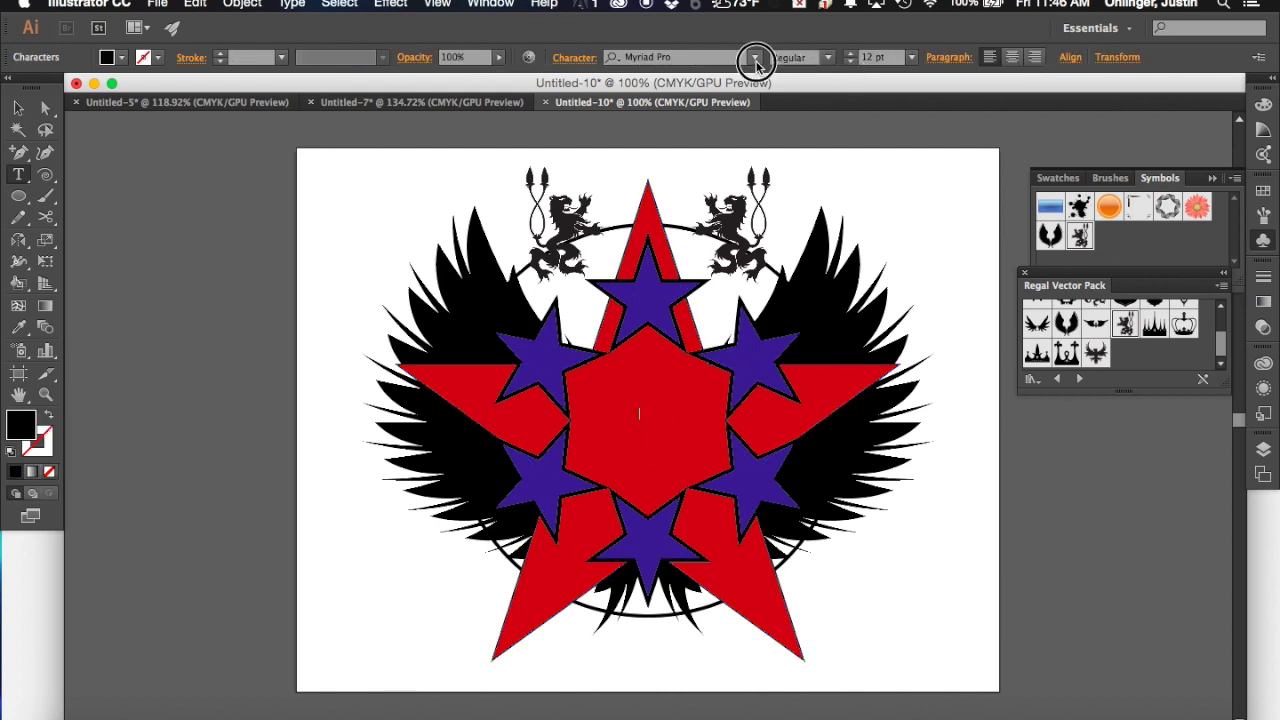
left_click(753, 57)
left_click(680, 352)
left_click(871, 58)
left_click(911, 57)
left_click(873, 60)
type("100")
key("Return")
Step: Type the letter 'O' and move it into the red hexagon
type("O")
left_click(18, 107)
left_click_drag(662, 390, 650, 426)
left_click(1105, 58)
Step: Centre the O horizontally and vertically with the Align options
left_click(952, 106)
left_click(1072, 106)
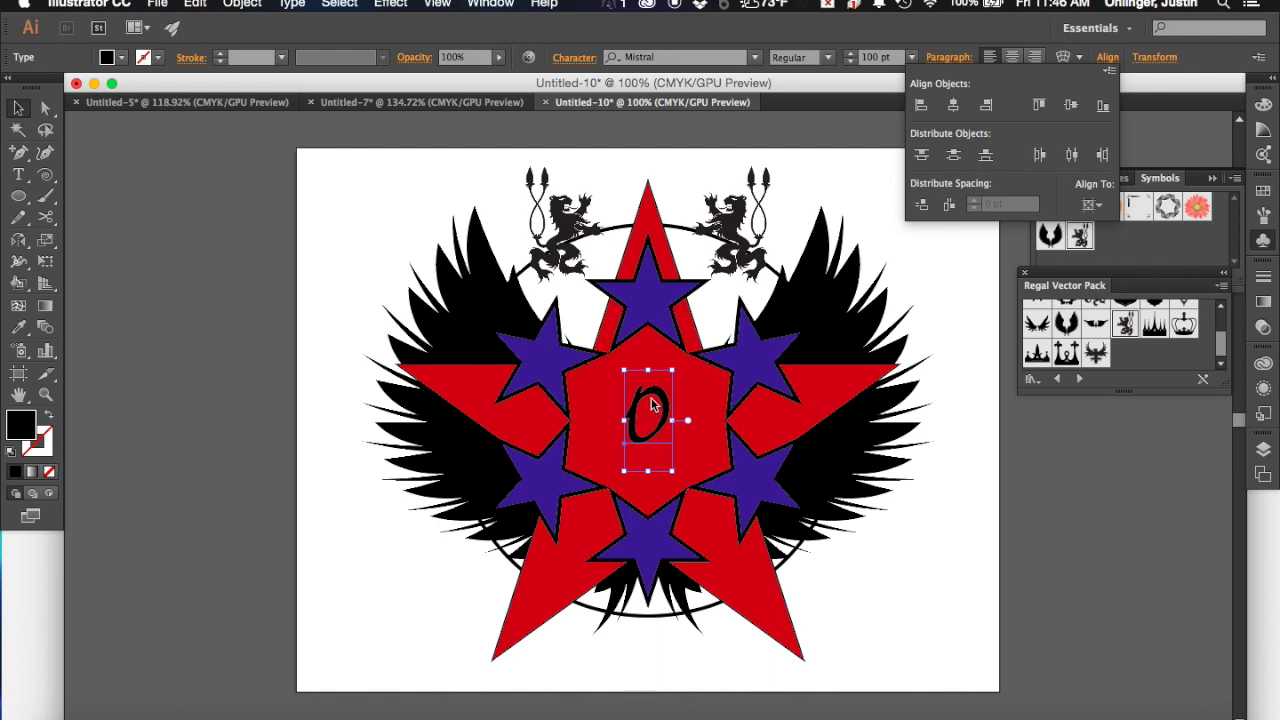
left_click(891, 580)
Step: Enlarge the O character's font size to 140 pt
left_click(911, 581)
left_click(660, 426)
double_click(655, 424)
left_click(663, 414)
left_click(664, 418)
left_click_drag(665, 420, 623, 420)
left_click(873, 57)
key("Return")
key("Escape")
Step: Move the 140 pt O back over the hexagon centre and align it horizontally
left_click(18, 107)
left_click_drag(678, 400, 672, 425)
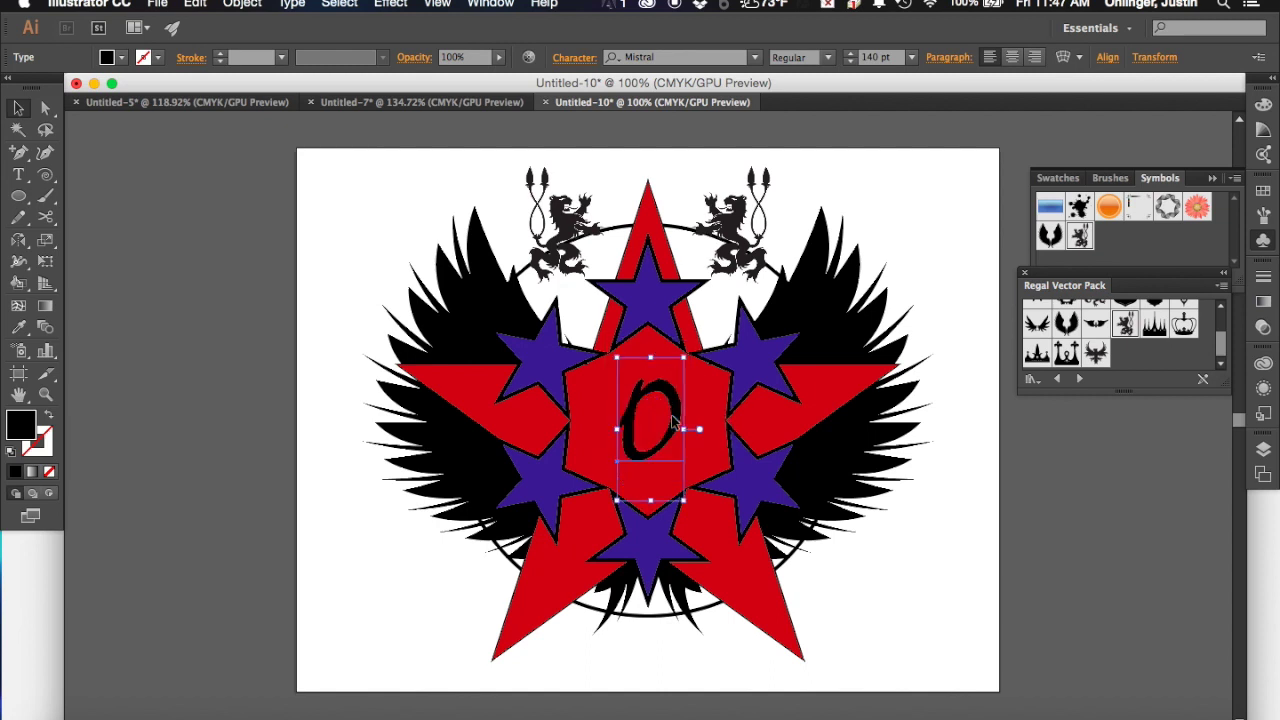
left_click(1107, 57)
left_click(954, 106)
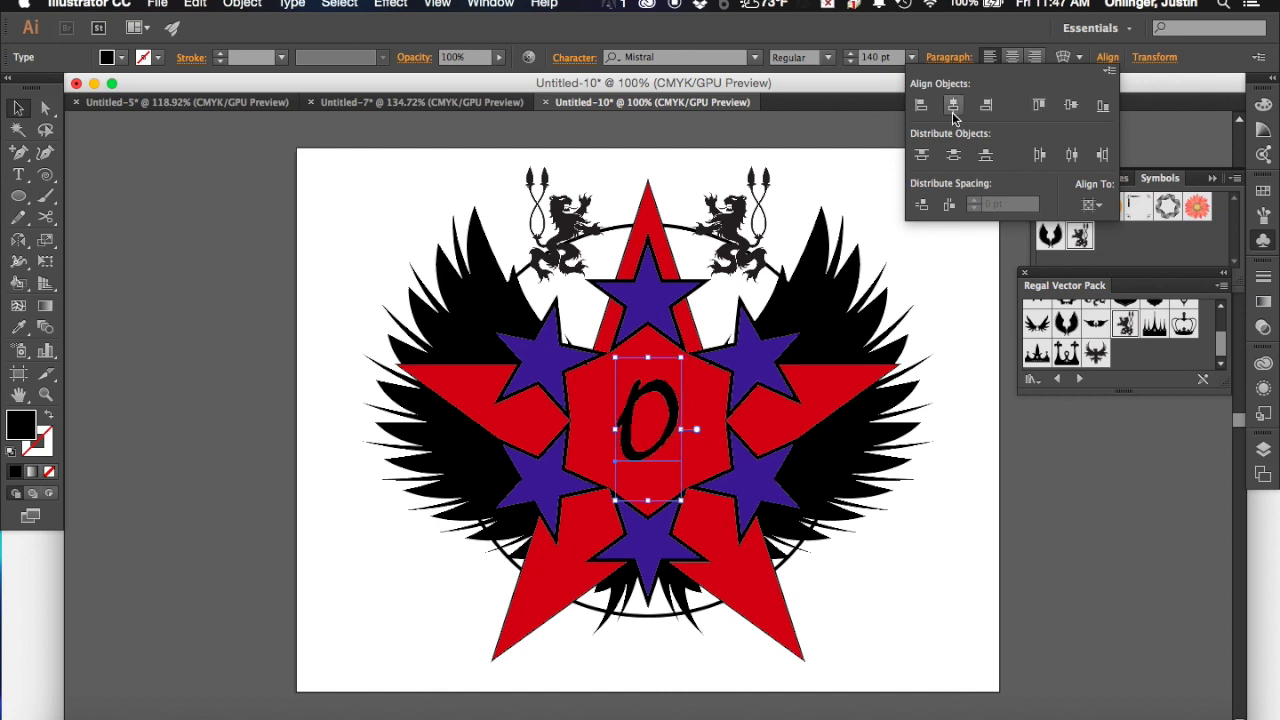
left_click(954, 520)
left_click(946, 537)
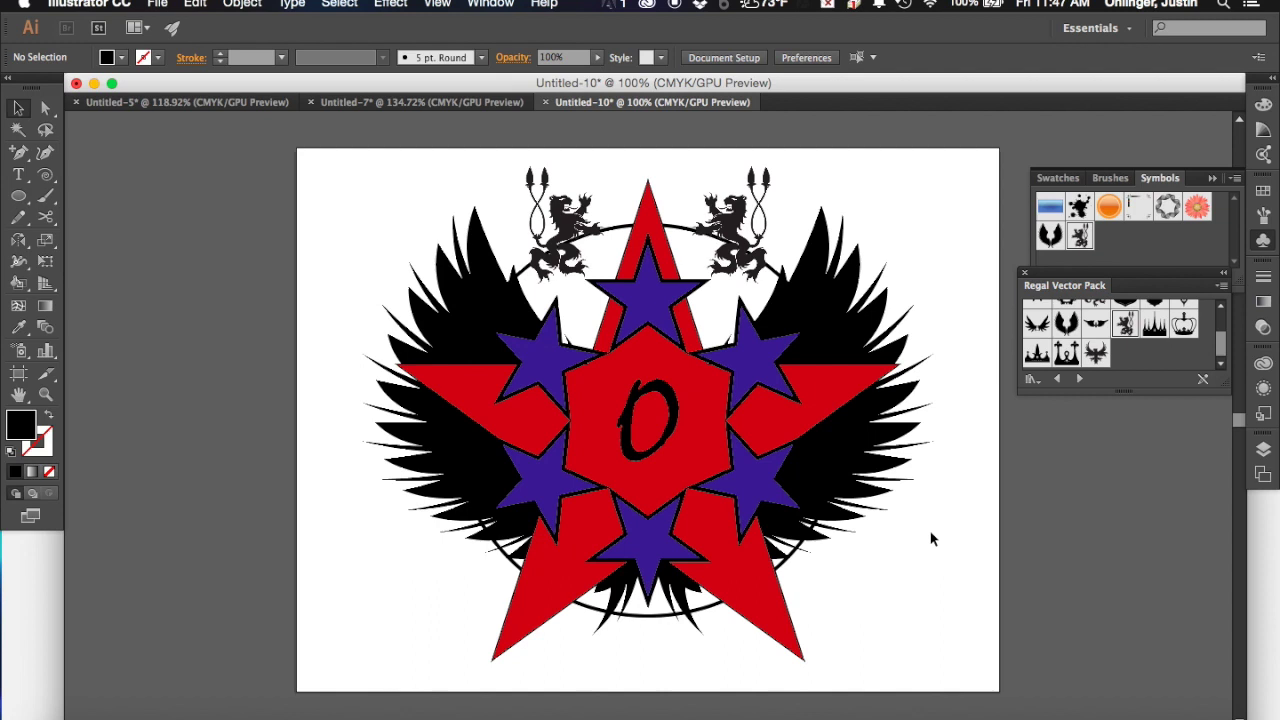
Step: Apply the default Effect > Stylize > Drop Shadow to the large red star
left_click(762, 627)
left_click(1262, 452)
left_click(1262, 452)
scroll(1180, 562, "down", 3)
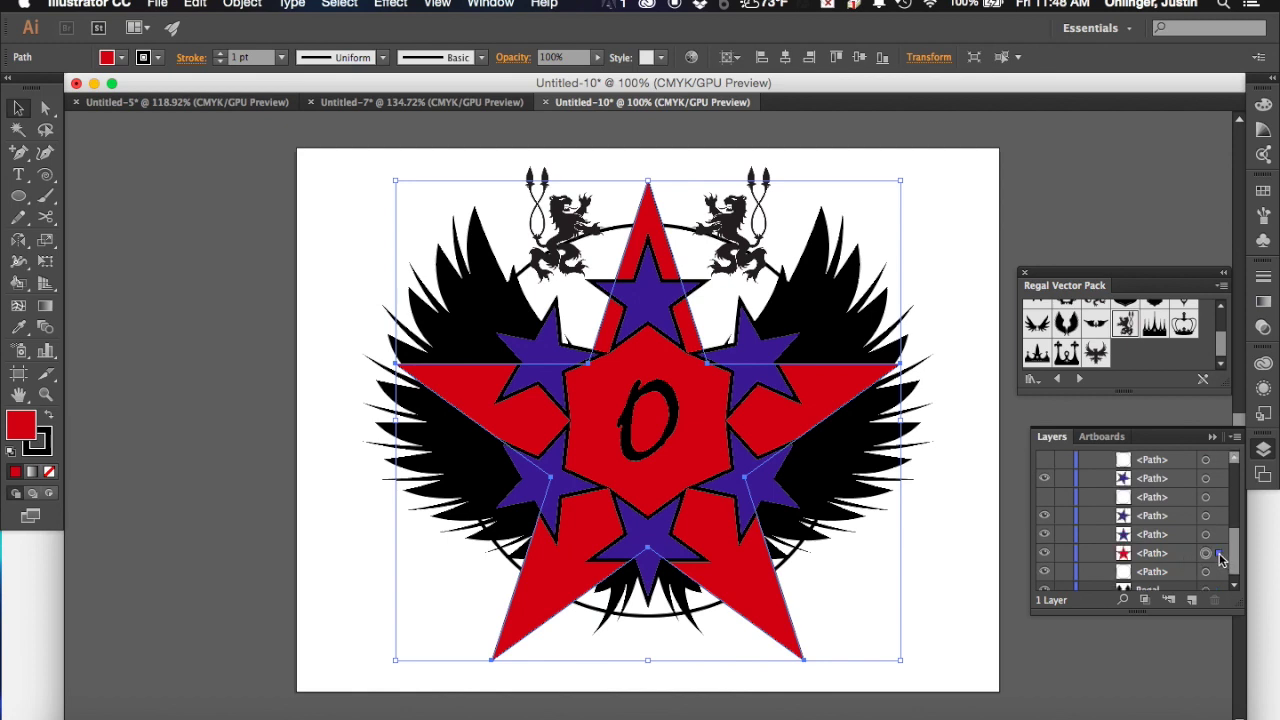
left_click(390, 4)
mouse_move(428, 343)
mouse_move(455, 231)
left_click(662, 232)
left_click(576, 446)
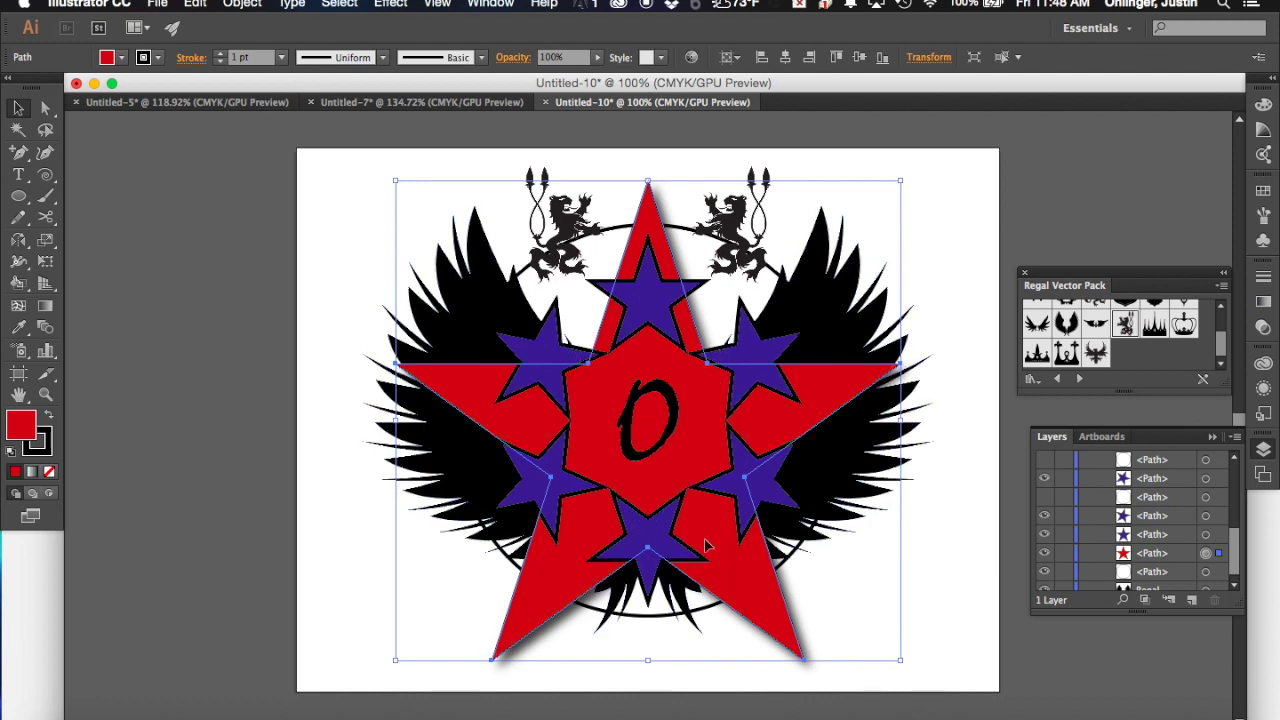
Step: Select all six blue stars together and apply the default Stylize drop shadow
left_click(330, 365)
left_click(537, 352)
left_click(740, 485, "shift")
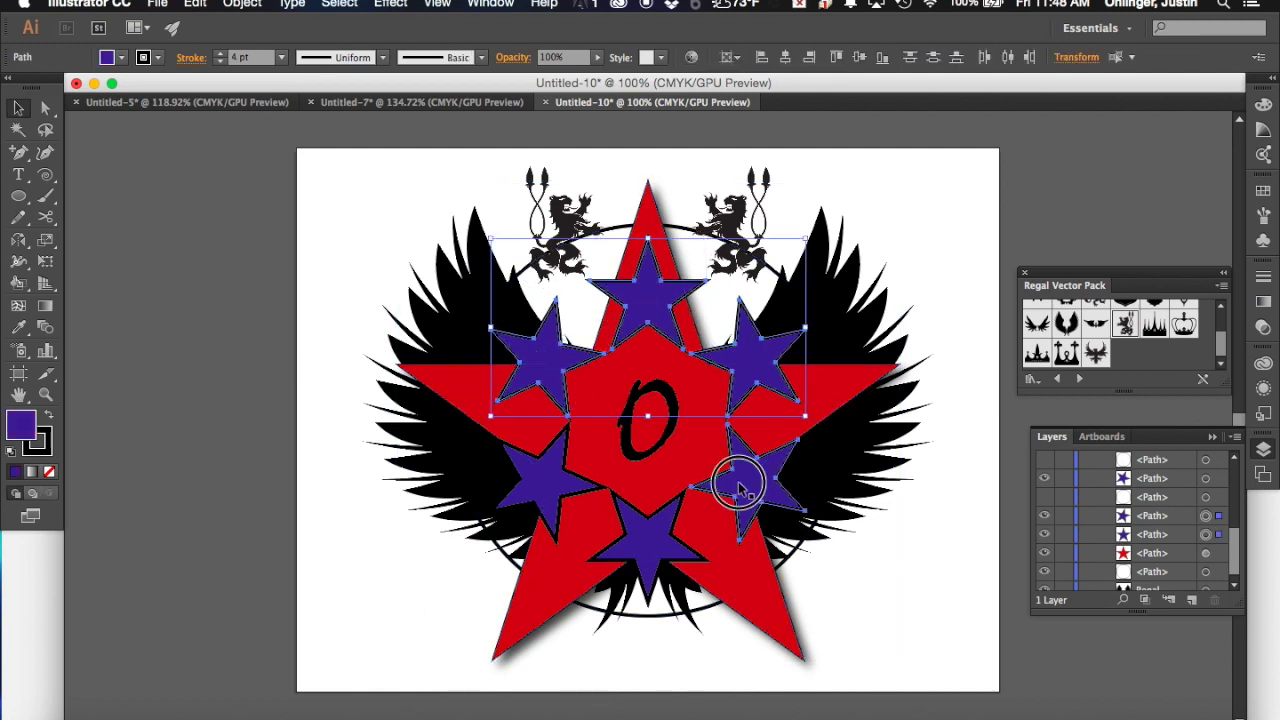
left_click(655, 515, "shift")
left_click(541, 494, "shift")
left_click(390, 4)
mouse_move(444, 238)
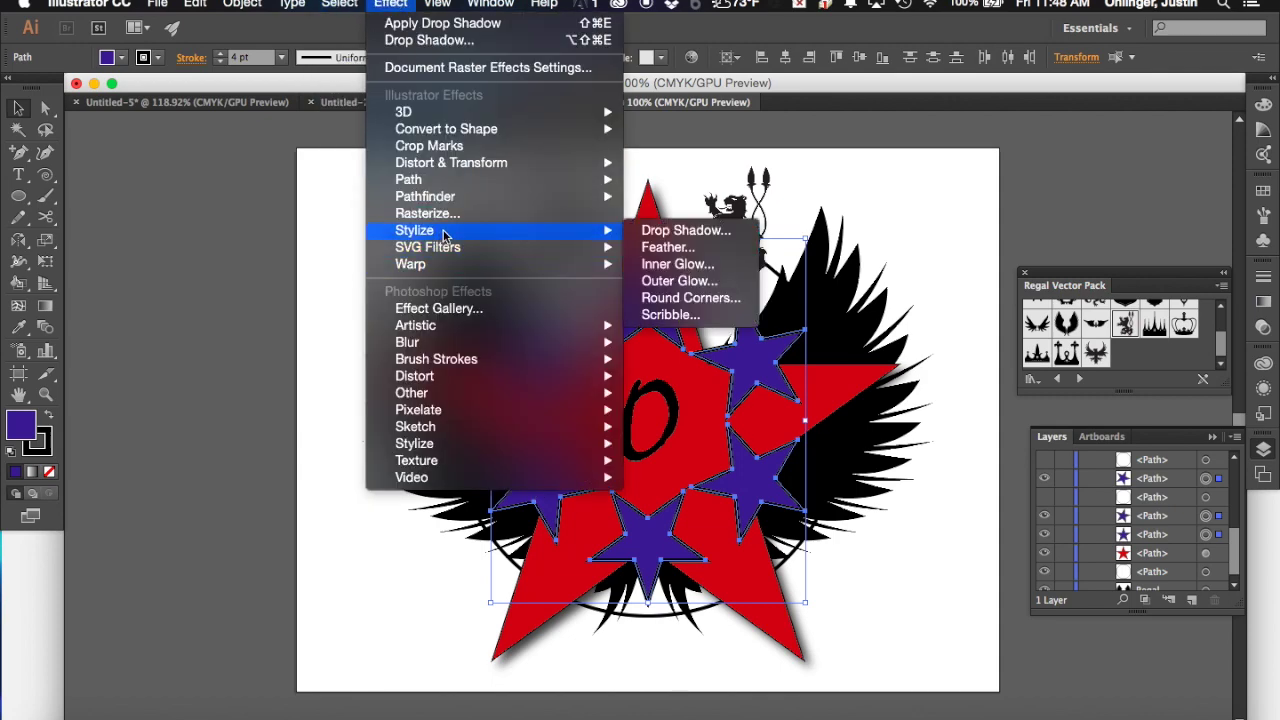
left_click(665, 231)
left_click(575, 442)
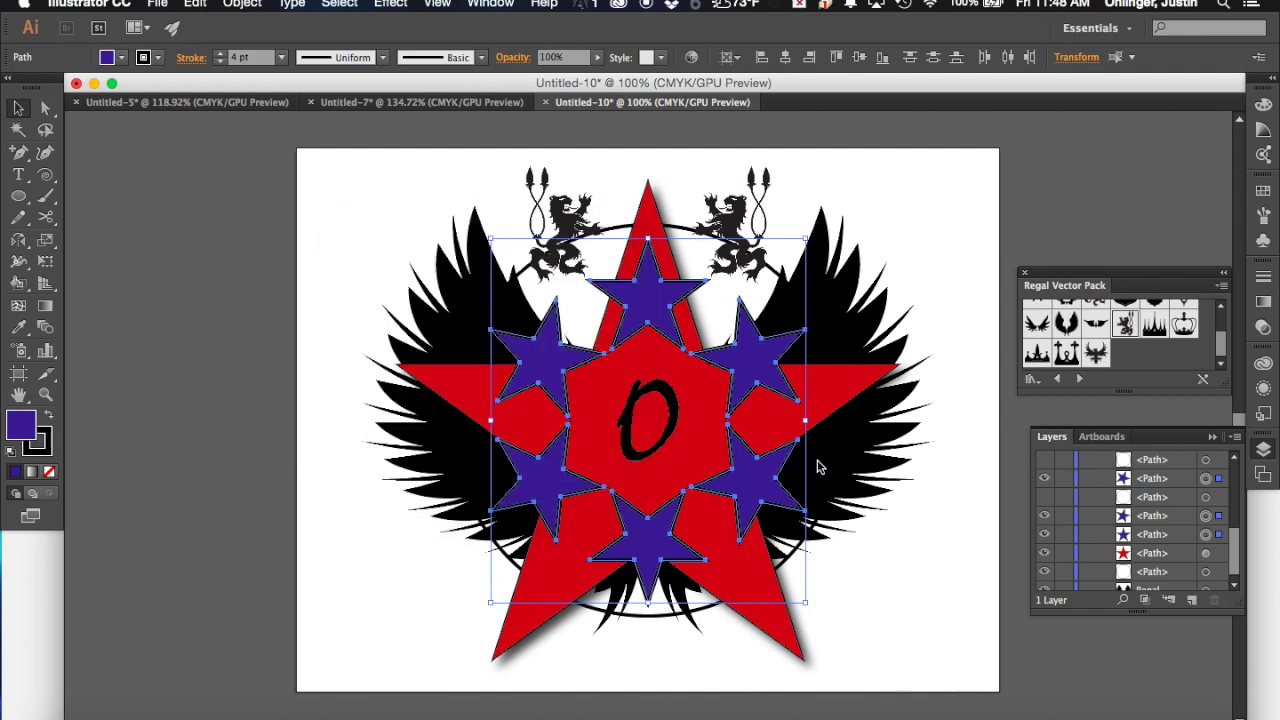
left_click(972, 572)
left_click(852, 318)
Step: Add both lions to the wings selection and apply the default drop shadow to all three
left_click(563, 226, "shift")
left_click(735, 225, "shift")
left_click(339, 4)
mouse_move(390, 4)
mouse_move(454, 233)
left_click(662, 230)
left_click(582, 447)
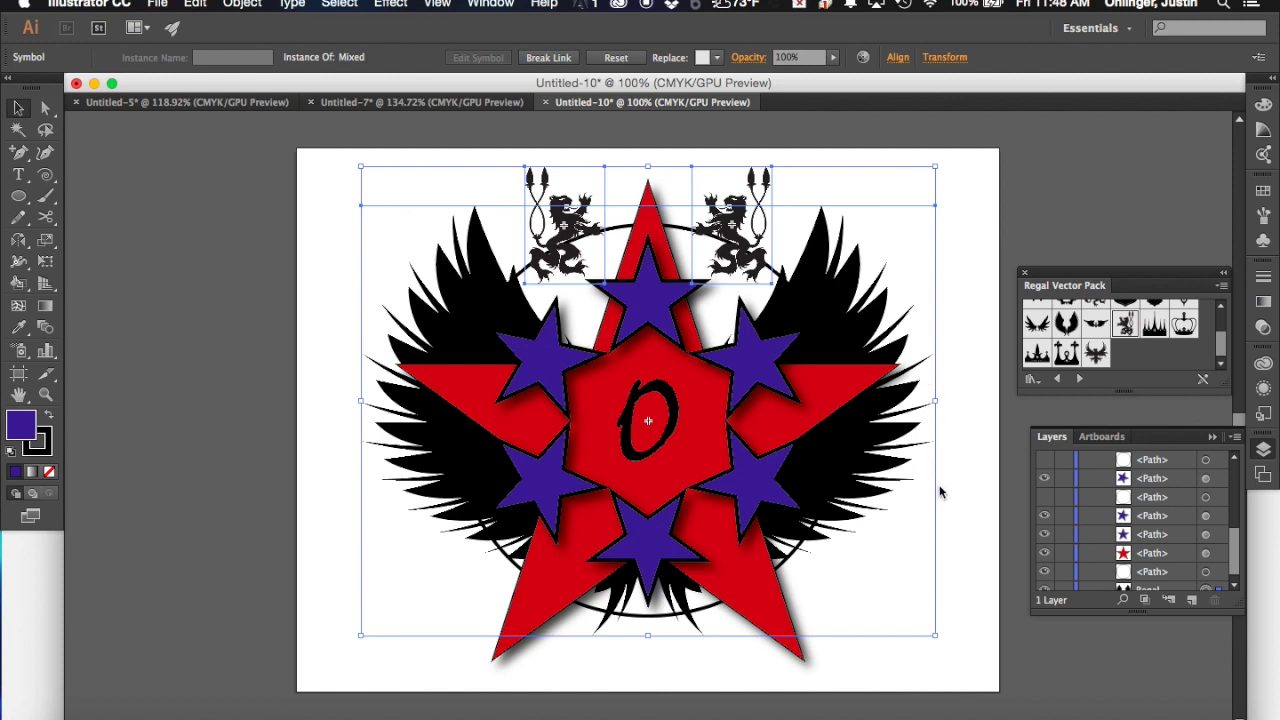
left_click(970, 560)
left_click(390, 4)
mouse_move(441, 231)
mouse_move(427, 263)
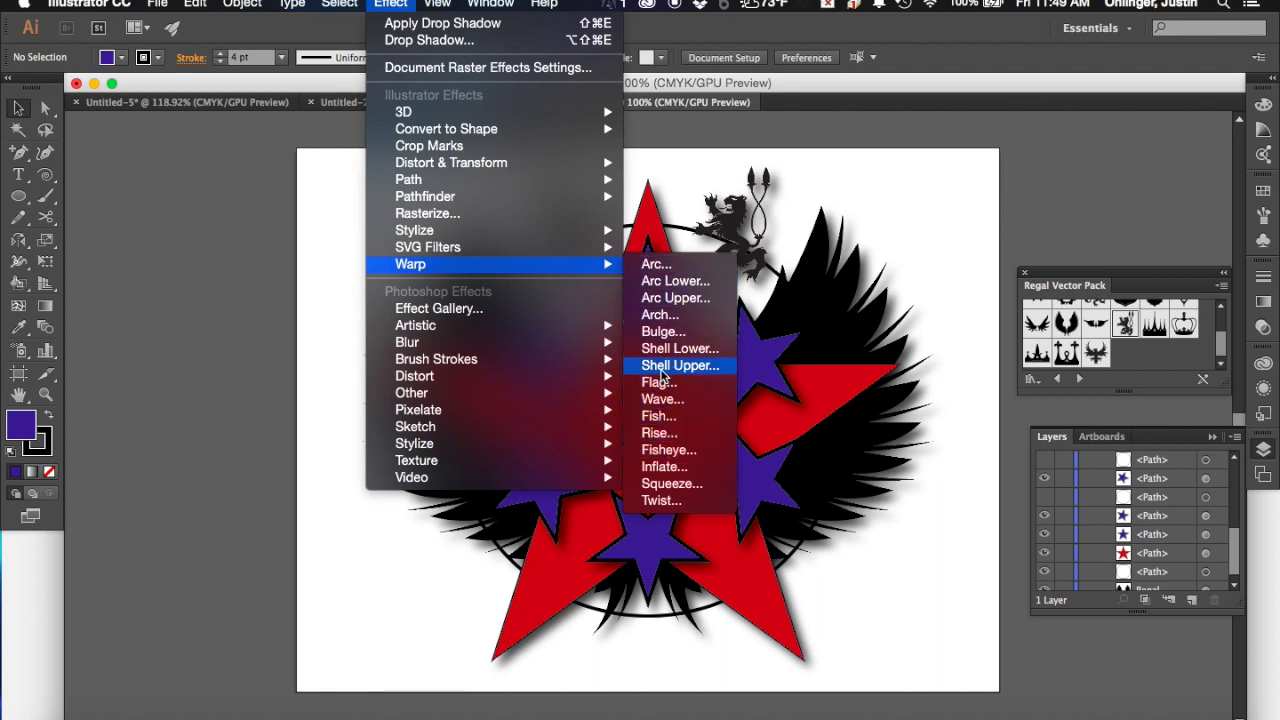
mouse_move(500, 162)
mouse_move(509, 445)
mouse_move(489, 377)
mouse_move(445, 198)
left_click(880, 180)
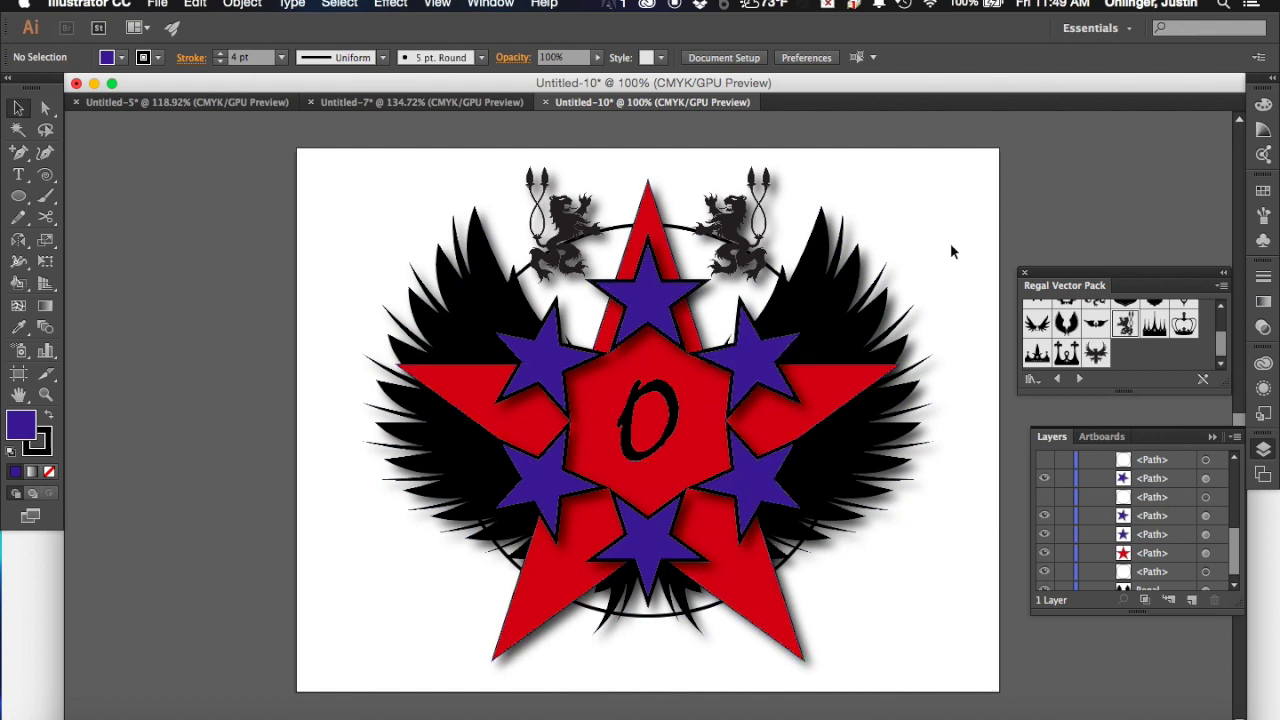